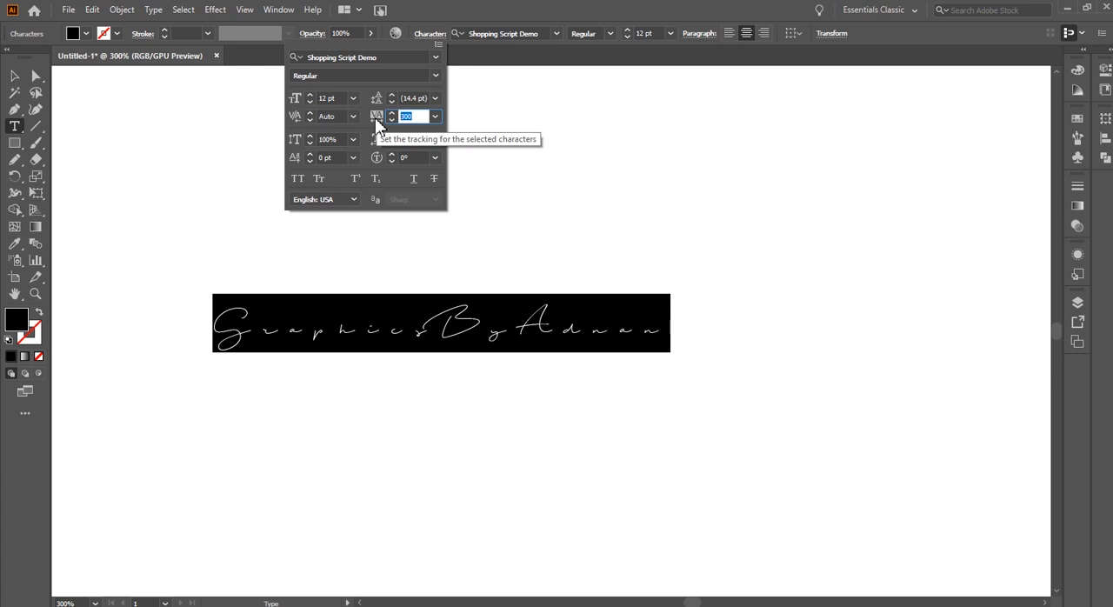
Set the signature text's tracking to 0 and finish editing it with the whole text object selected
type("0")
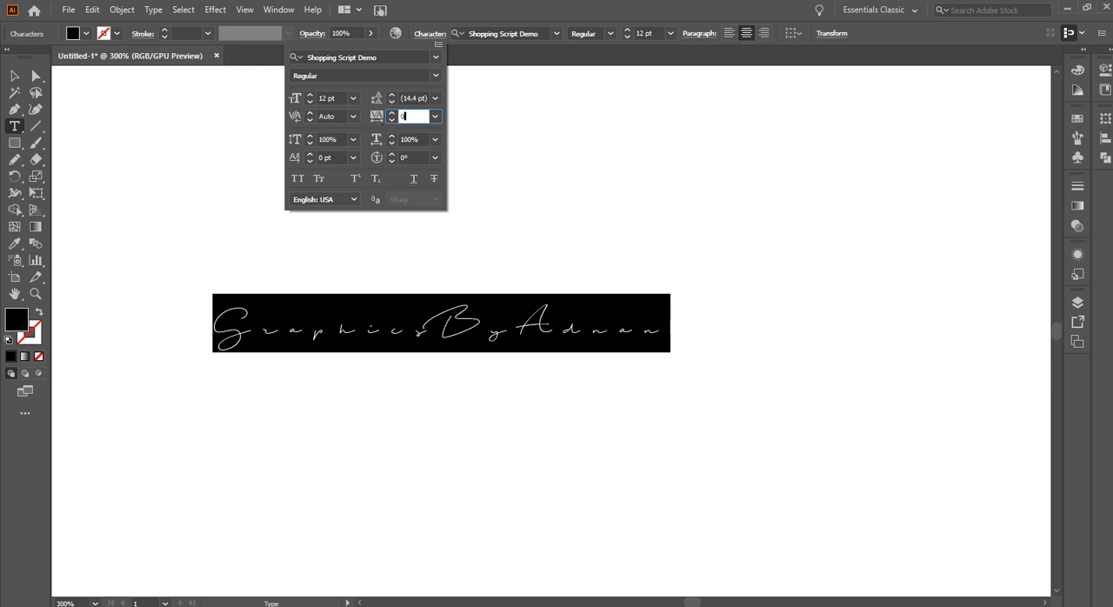
key("Tab")
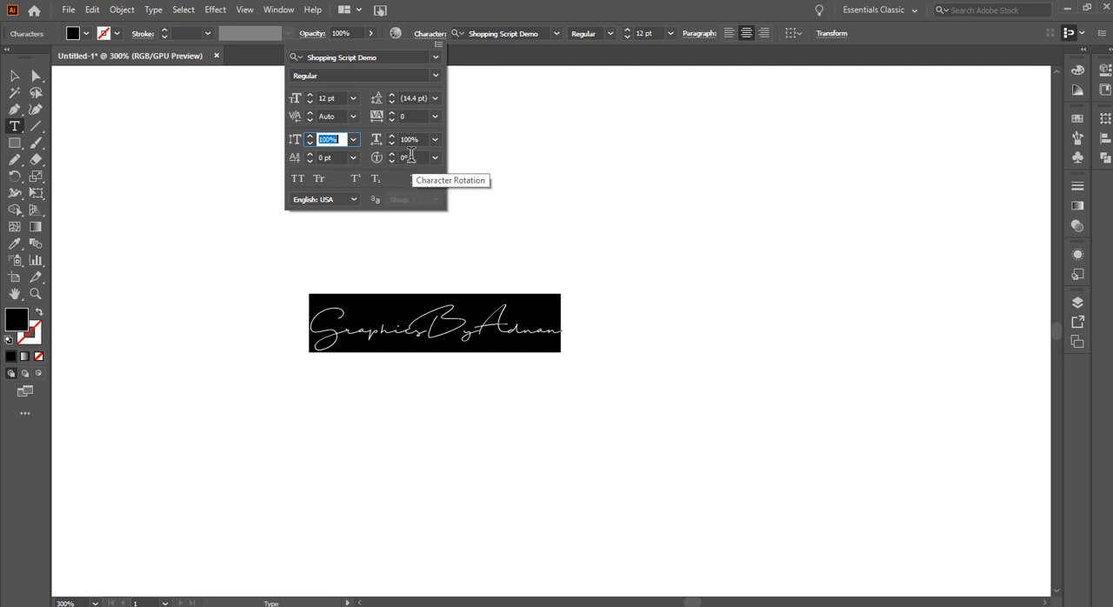
left_click(14, 77)
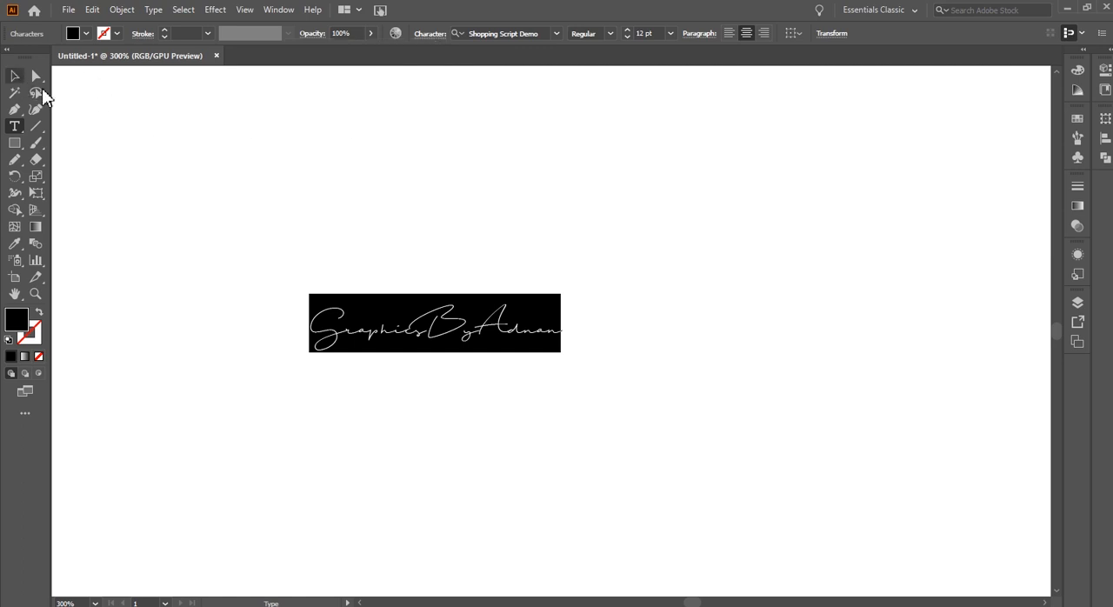
left_click(15, 77)
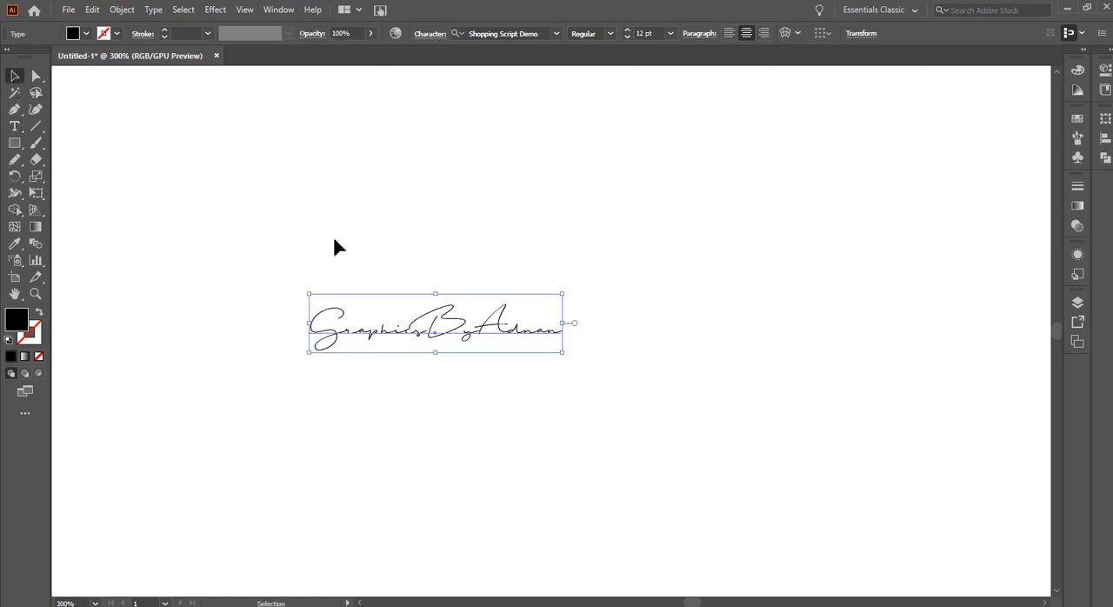
Scale the signature text up proportionally to about 26.9 pt and reposition it on the artboard
left_click_drag(565, 296, 723, 240)
left_click_drag(540, 332, 640, 327)
left_click(520, 420)
key("space")
left_click_drag(471, 428, 514, 318)
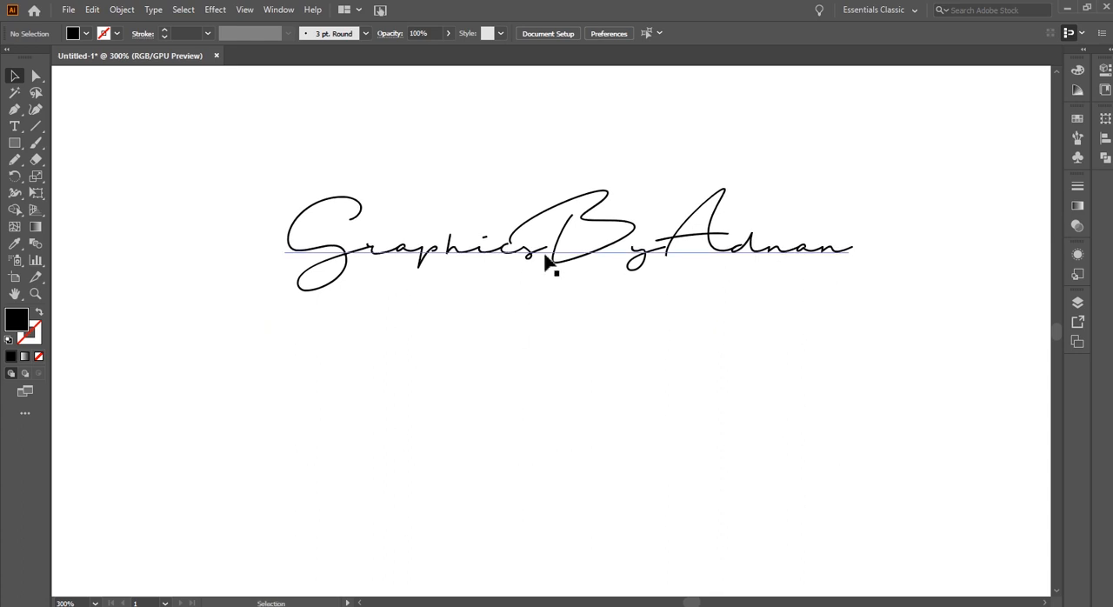
Duplicate the signature text directly below the original and replace the copy's wording with "Photography"
left_click_drag(538, 252, 531, 373)
double_click(638, 393)
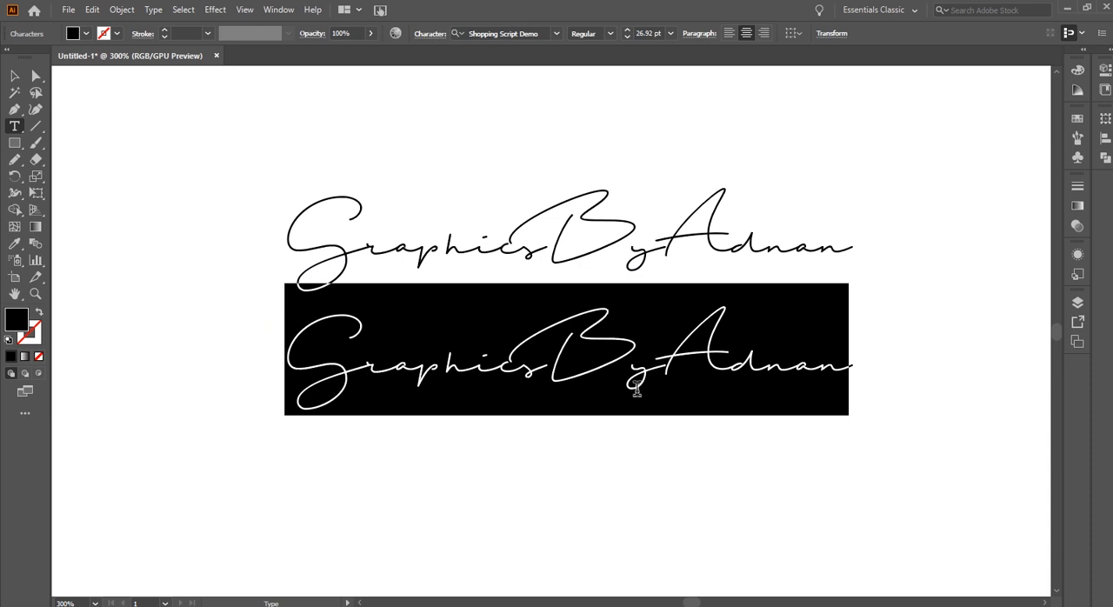
type("Ph")
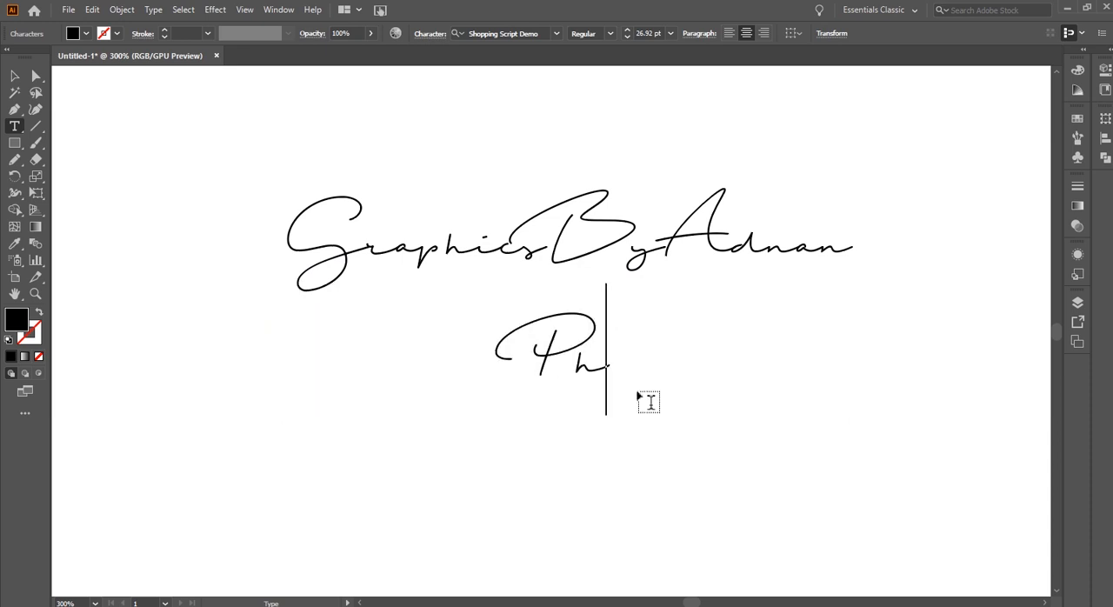
type("otogra")
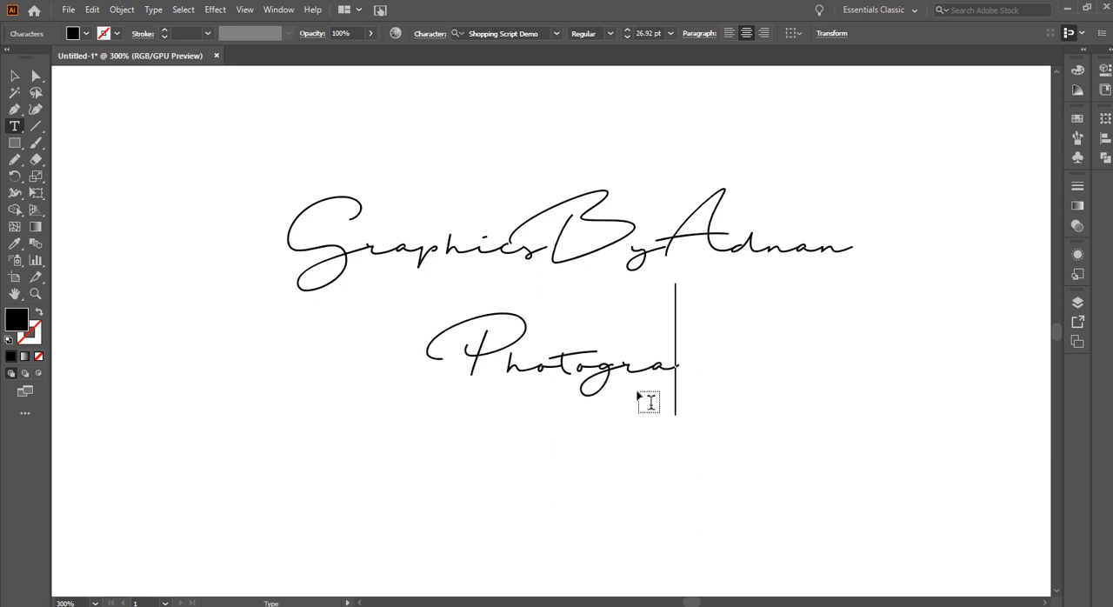
type("phy")
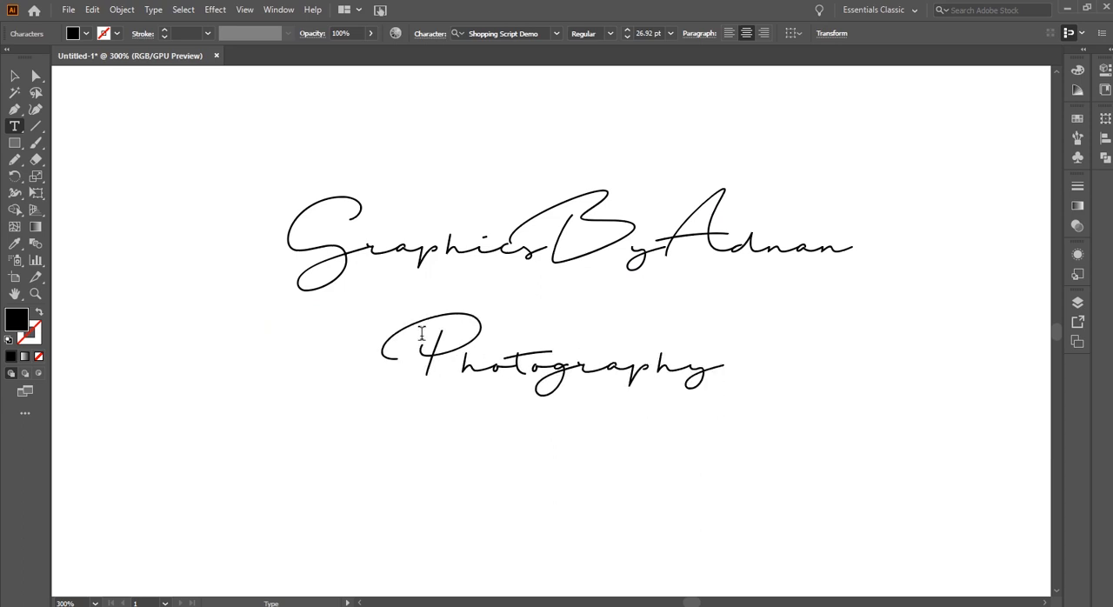
left_click(13, 77)
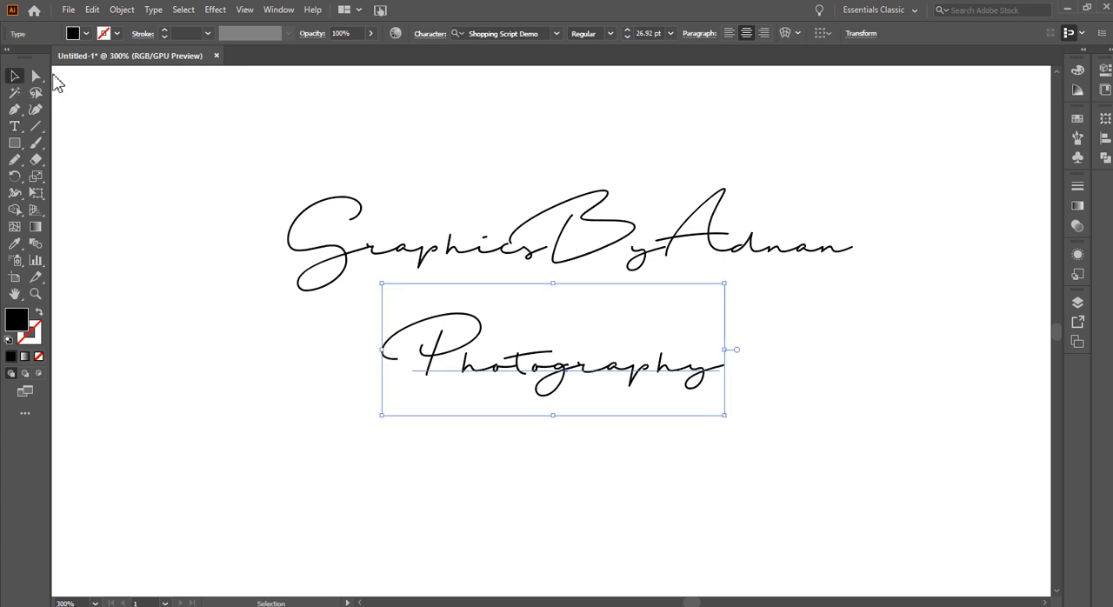
Set the Photography text to Myriad Variable Concept, Light SemiExtended, and scale it down to about 12.9 pt
left_click(557, 35)
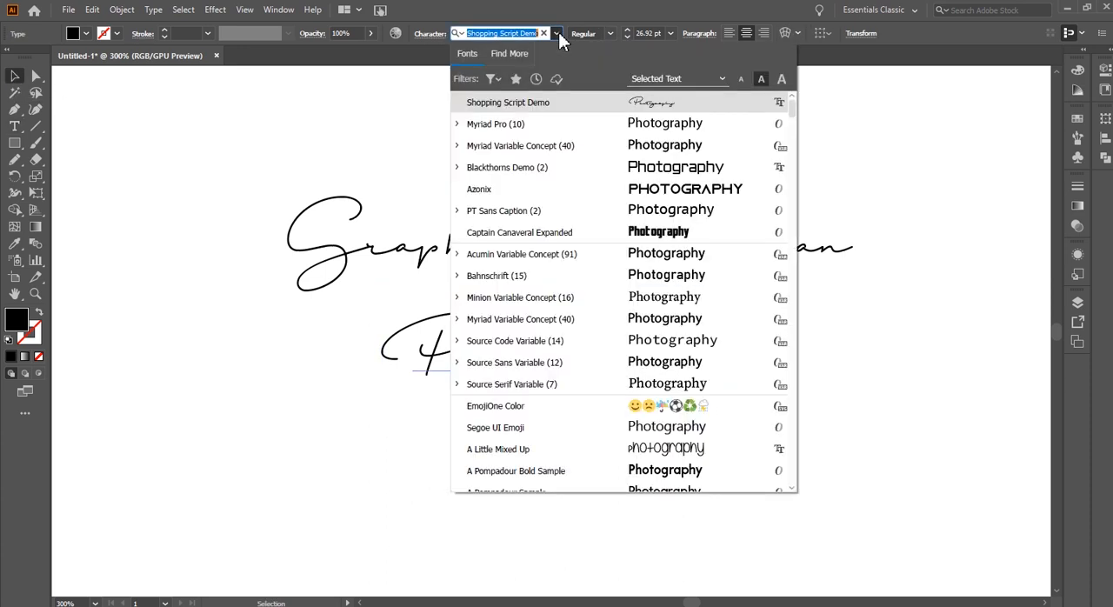
left_click(522, 155)
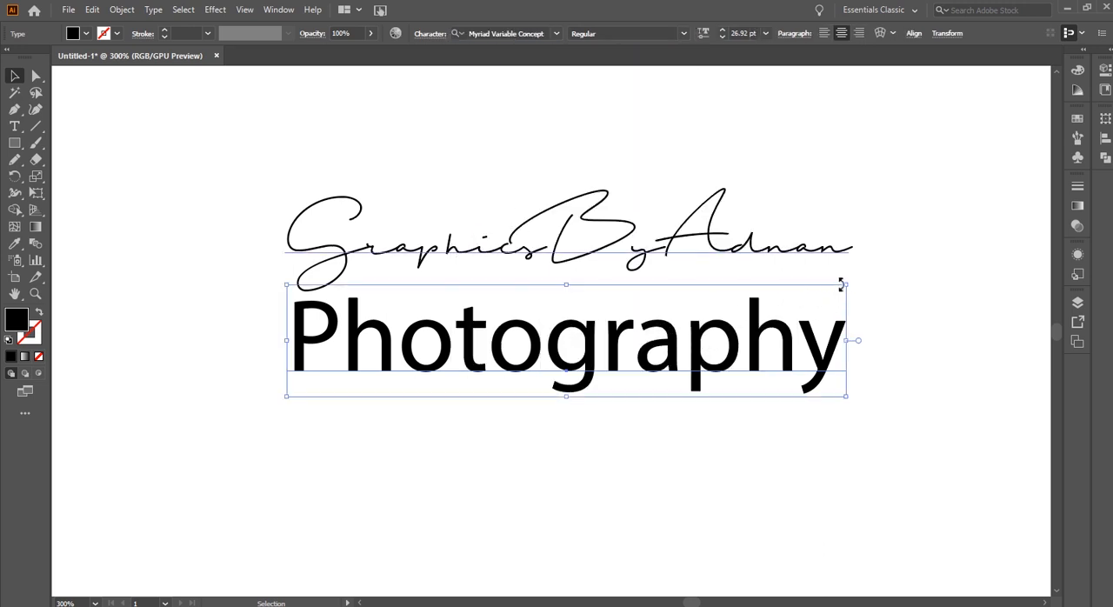
left_click_drag(847, 284, 702, 315)
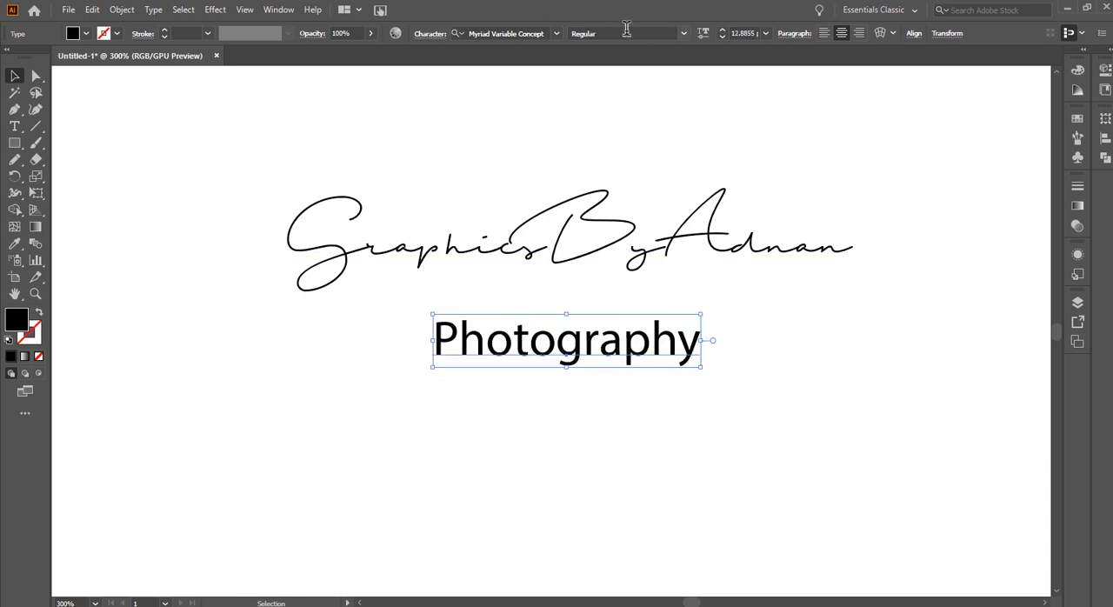
left_click(686, 34)
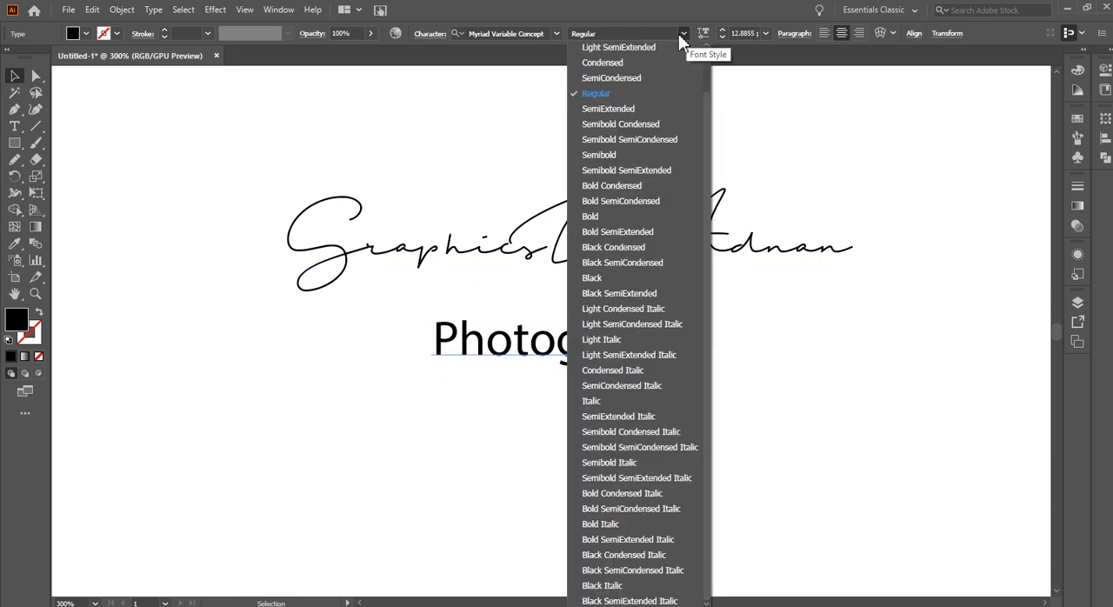
left_click(631, 49)
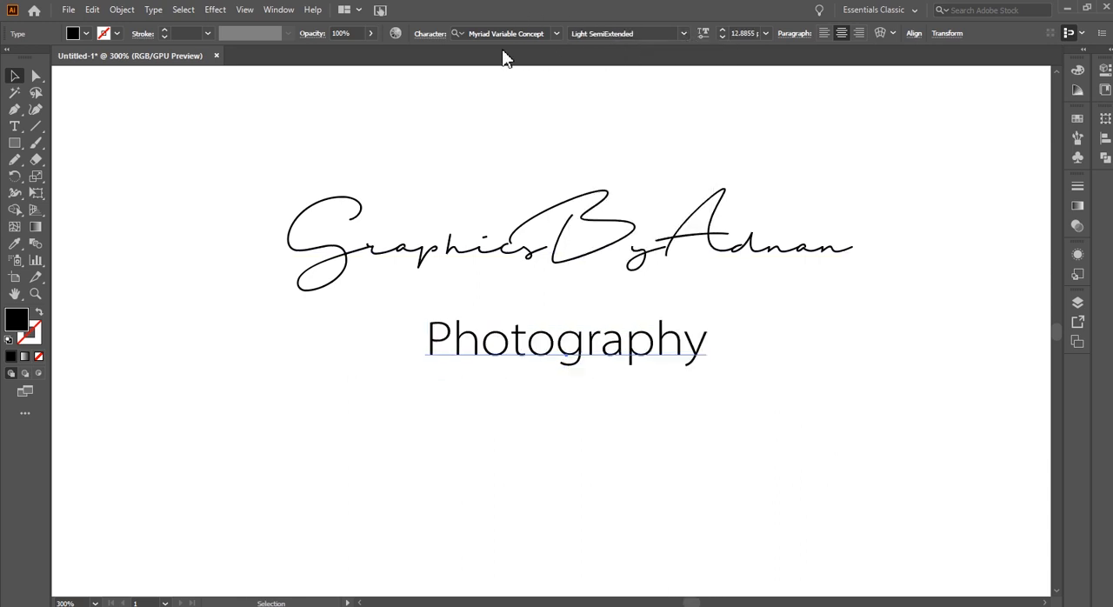
Apply All Caps to the Photography text and widen its letter tracking
left_click(431, 36)
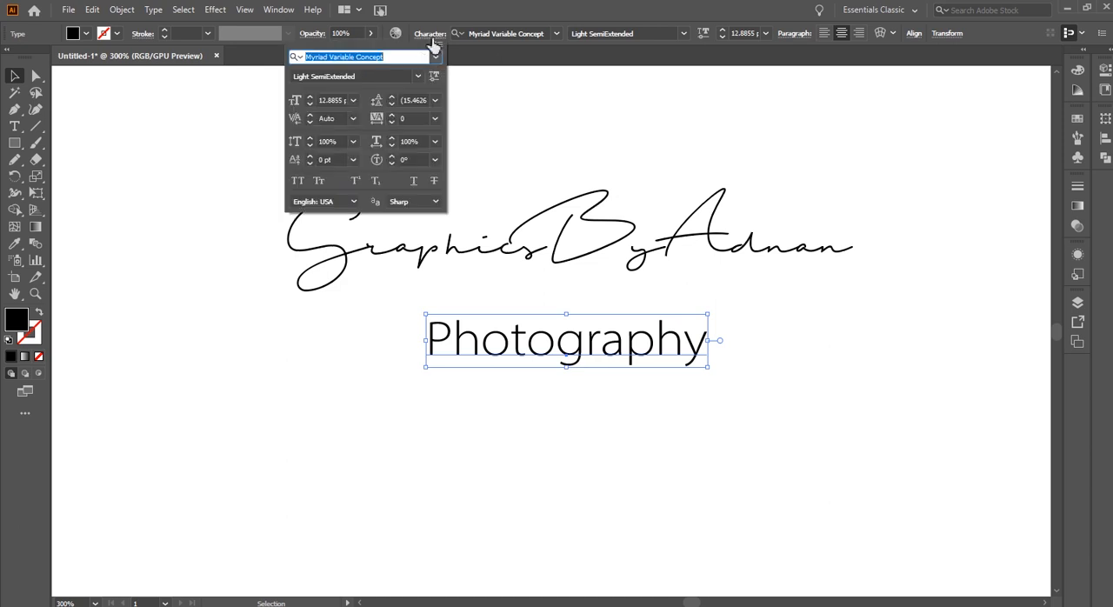
left_click(297, 181)
left_click_drag(411, 119, 391, 124)
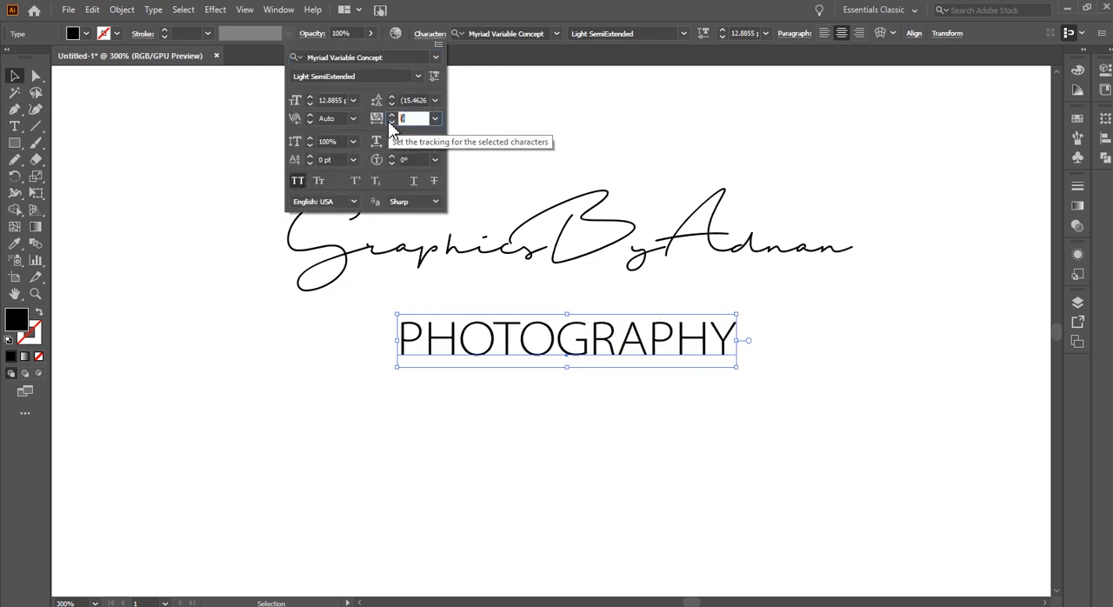
key("Return")
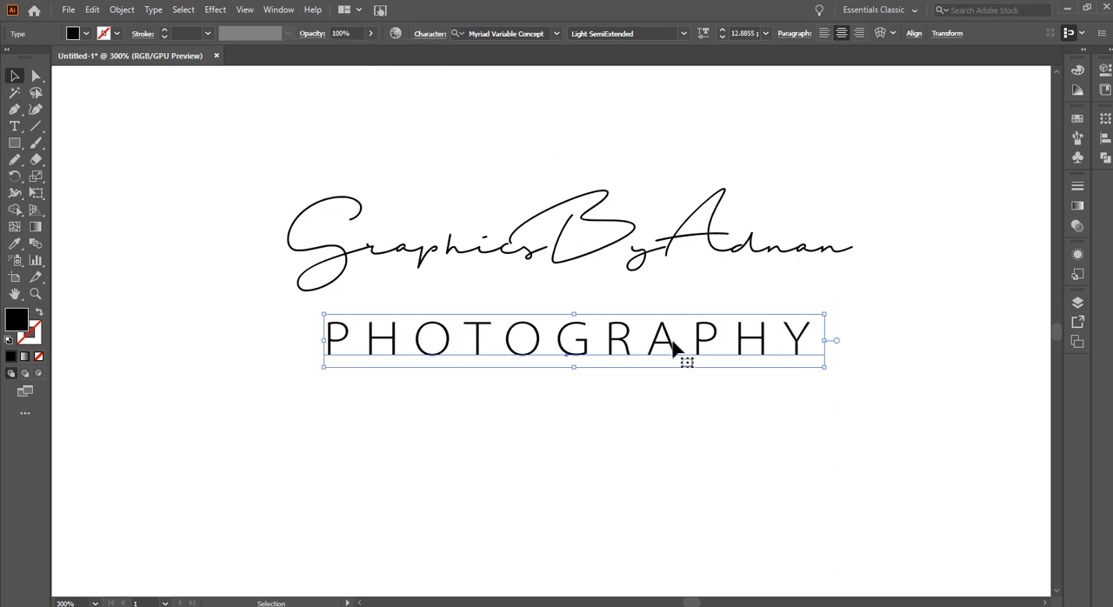
Scale the PHOTOGRAPHY text down to about 9.2 pt and move it up close beneath the signature
left_click_drag(824, 315, 776, 324)
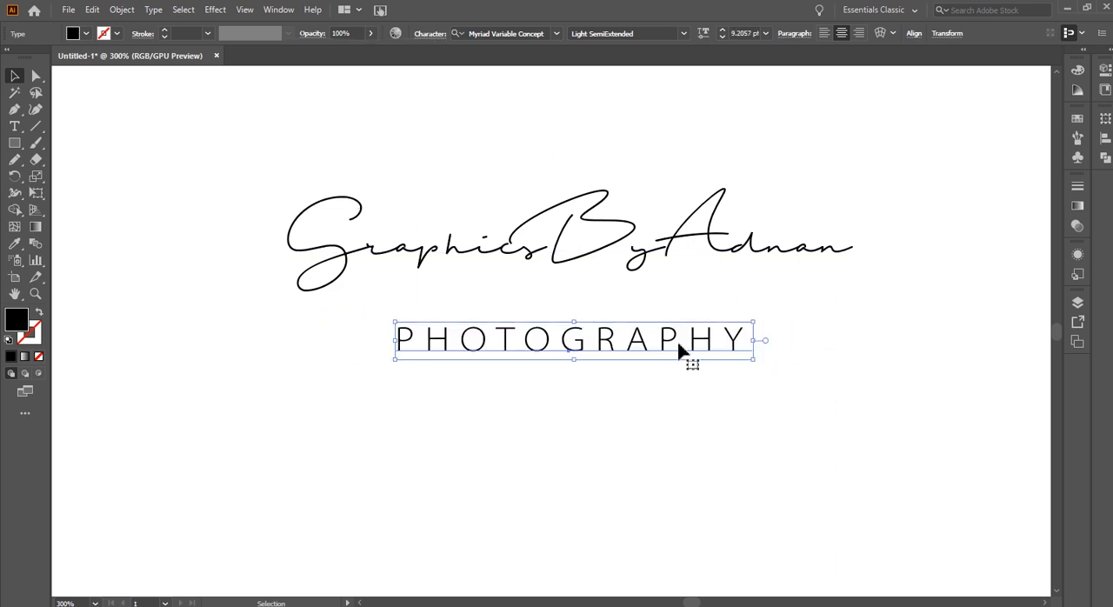
left_click_drag(671, 348, 662, 307)
key("ctrl+shift+a")
Convert the PHOTOGRAPHY text to outlines and ungroup its letter shapes
scroll(586, 306, "up", 1)
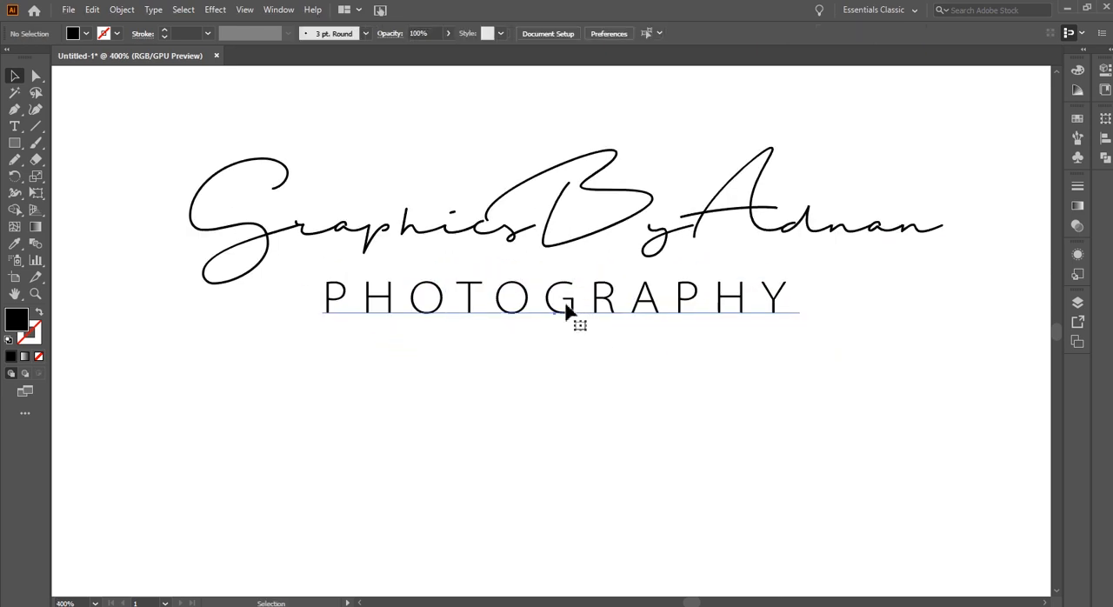
left_click(566, 306)
right_click(566, 307)
mouse_move(613, 444)
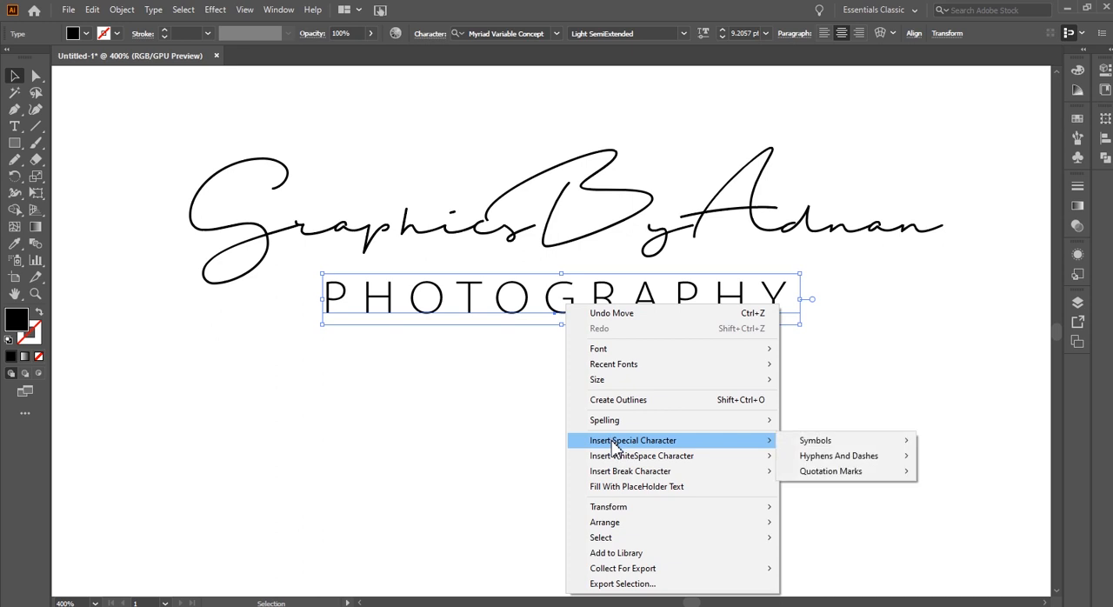
left_click(614, 400)
key("ctrl+shift+a")
left_click_drag(439, 376, 513, 331)
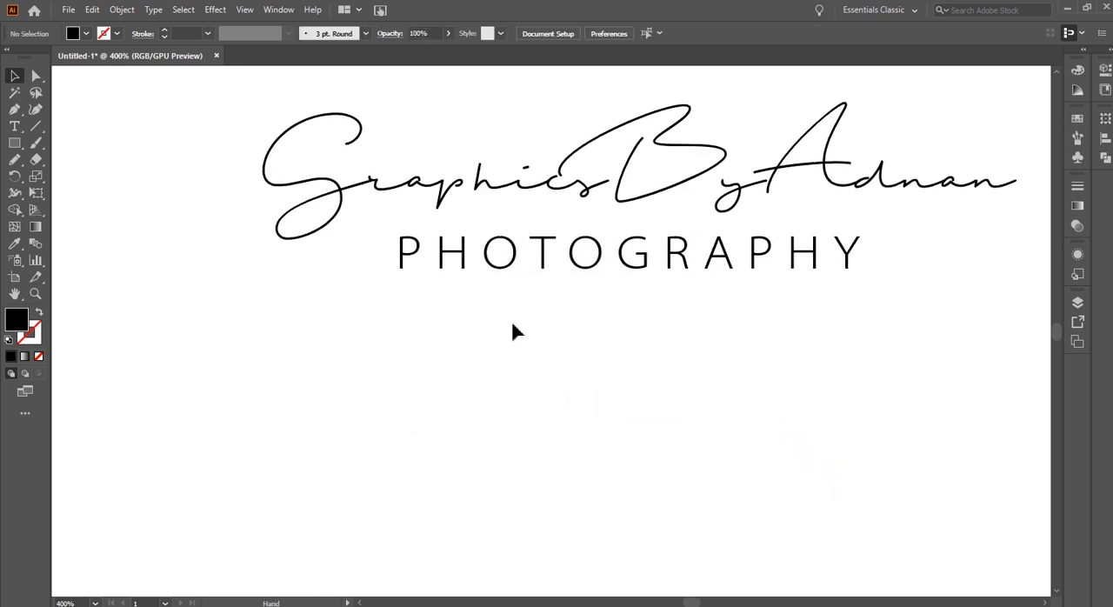
right_click(511, 258)
left_click(546, 372)
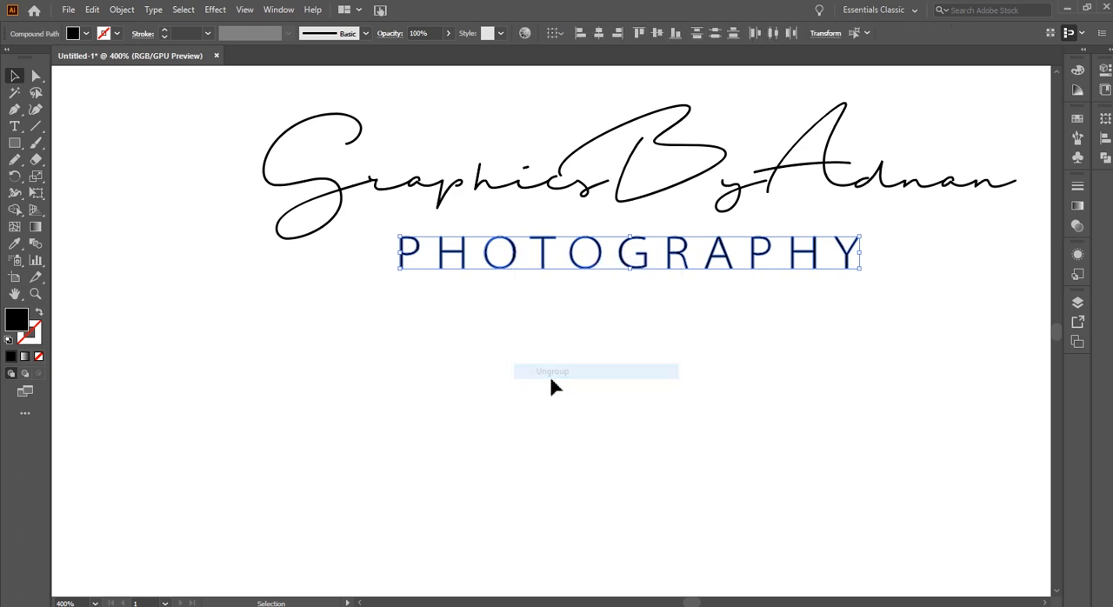
left_click(547, 377)
left_click_drag(464, 333, 485, 311)
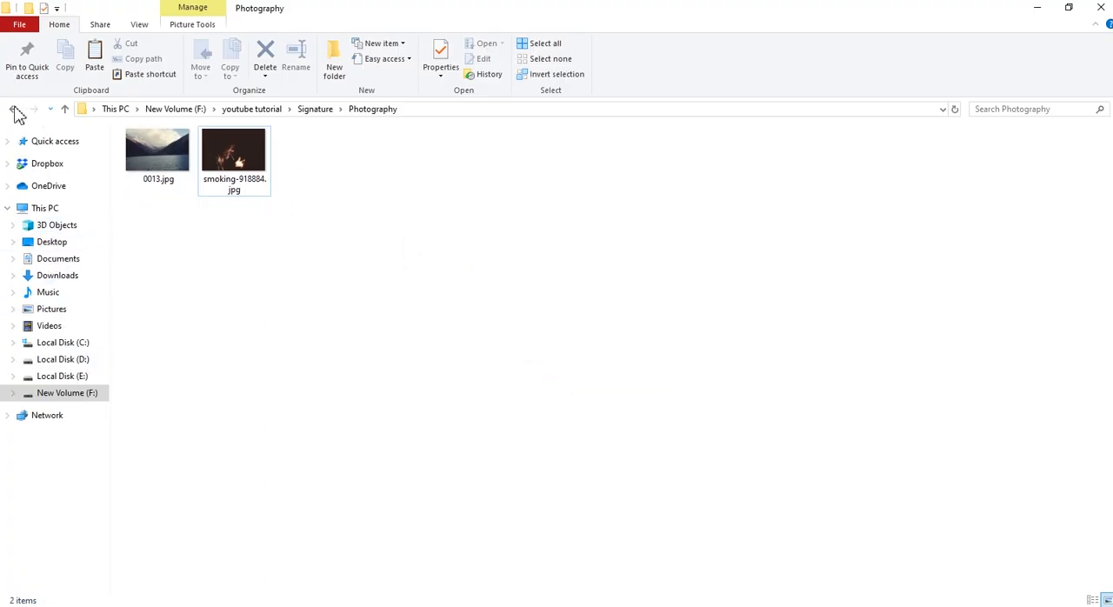
Switch to File Explorer and open icons.ai from the Icons folder inside the Signature folder
left_click(16, 112)
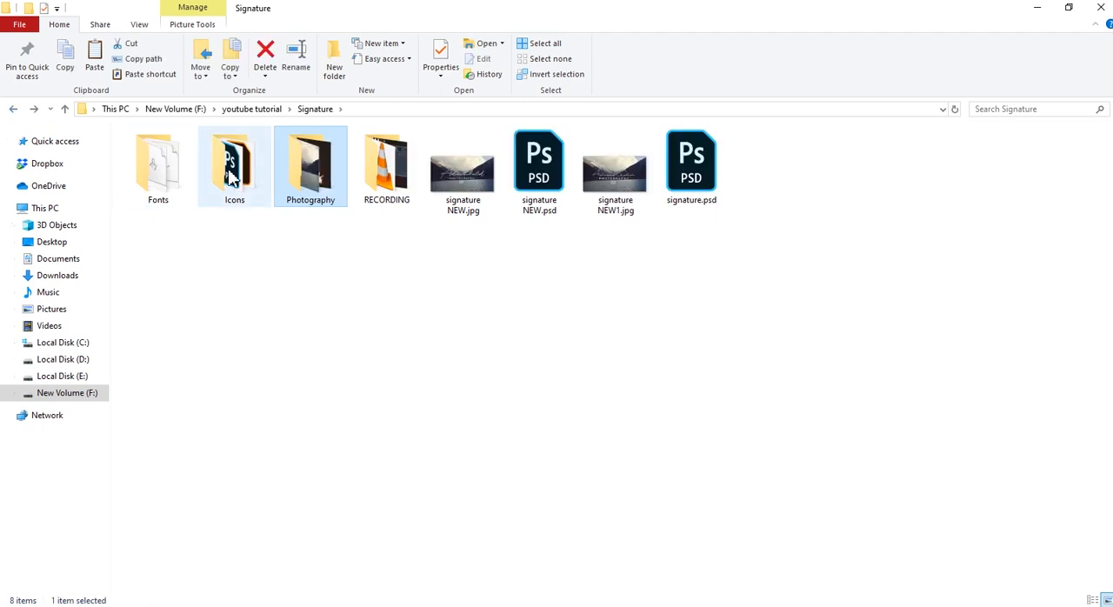
double_click(231, 177)
left_click(230, 177)
double_click(231, 177)
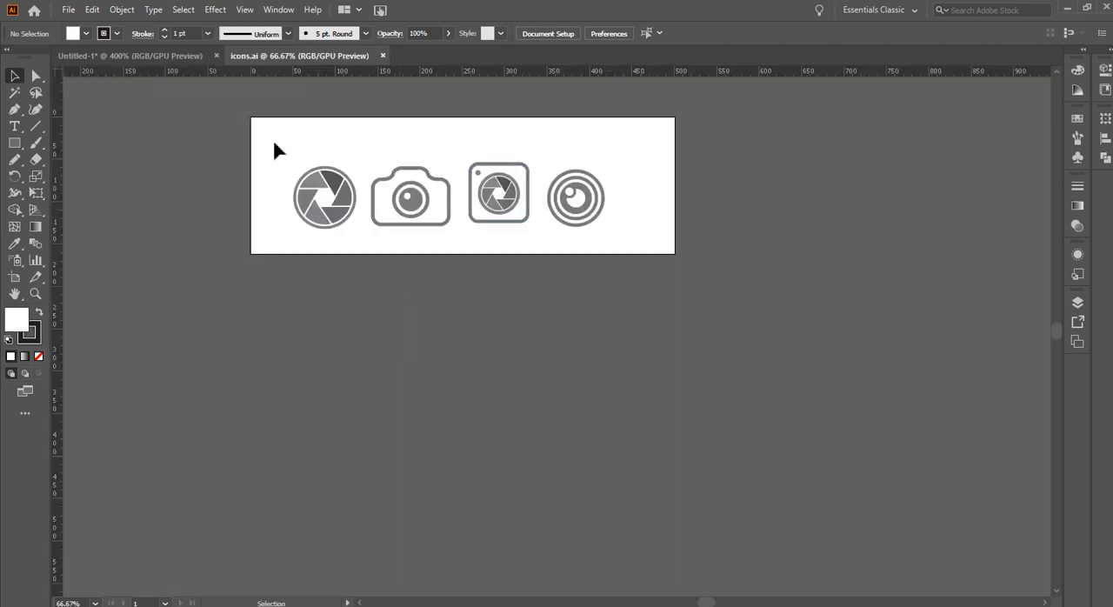
Group the parts of the plain camera icon, and separately group the parts of the round lens icon
left_click(332, 191)
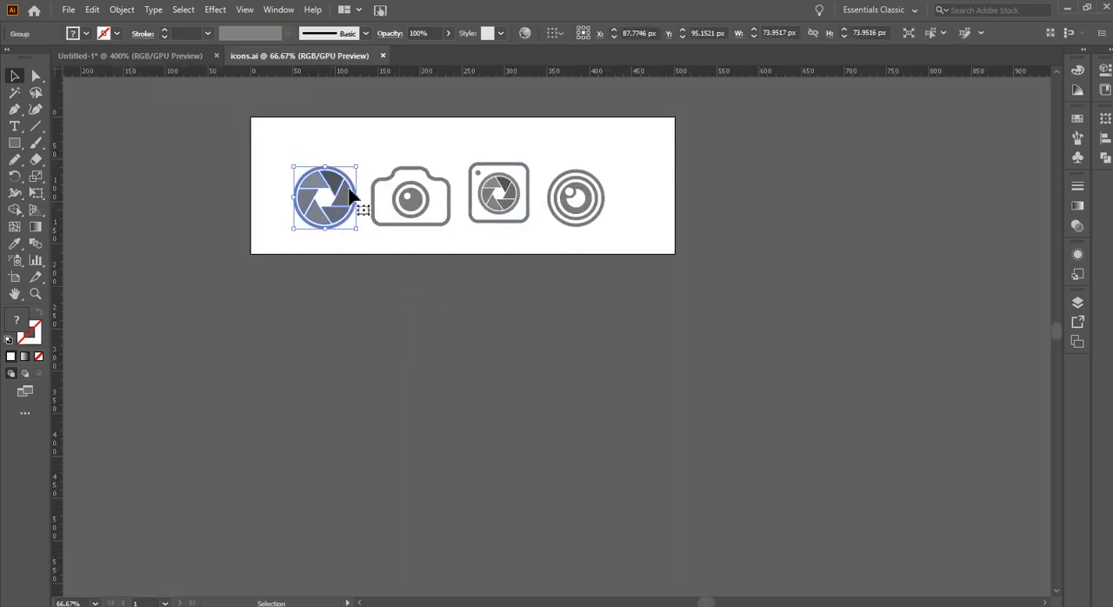
left_click(409, 204, "shift")
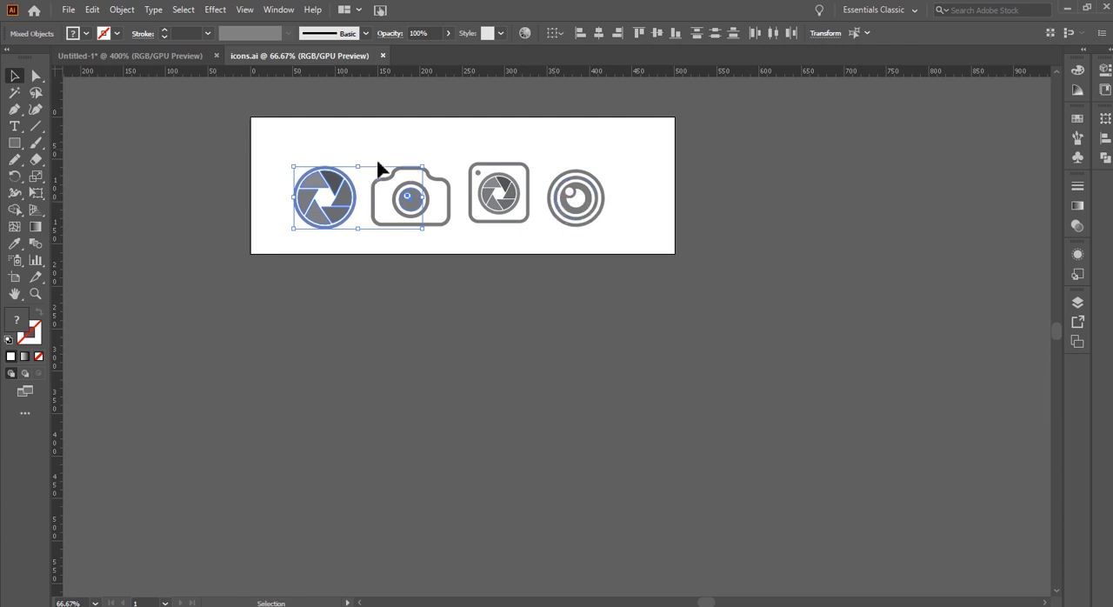
left_click_drag(449, 262, 450, 261)
key("ctrl+g")
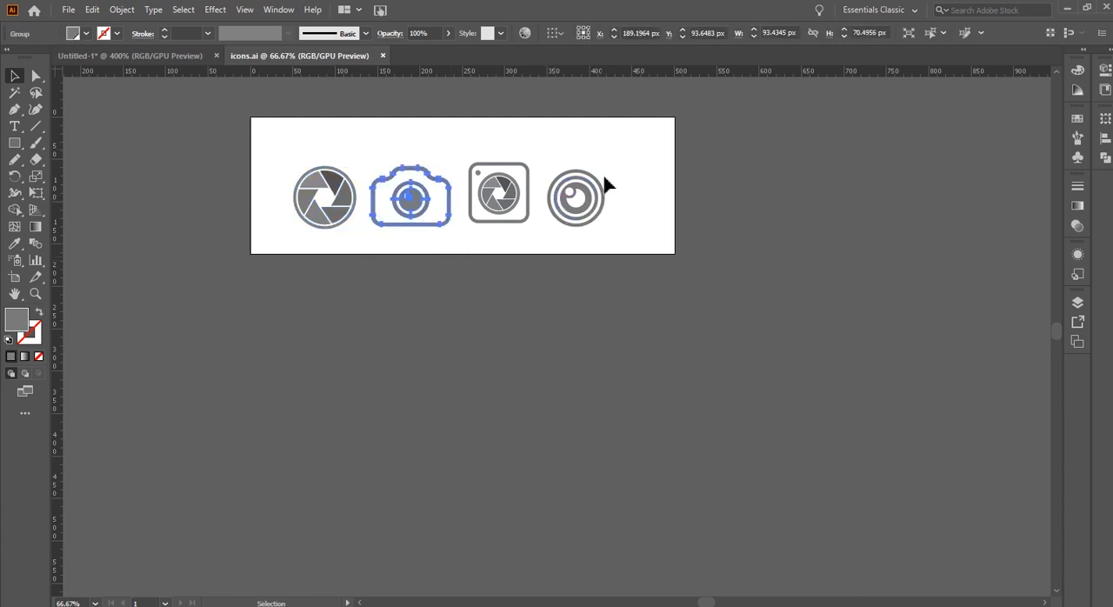
left_click_drag(544, 162, 643, 266)
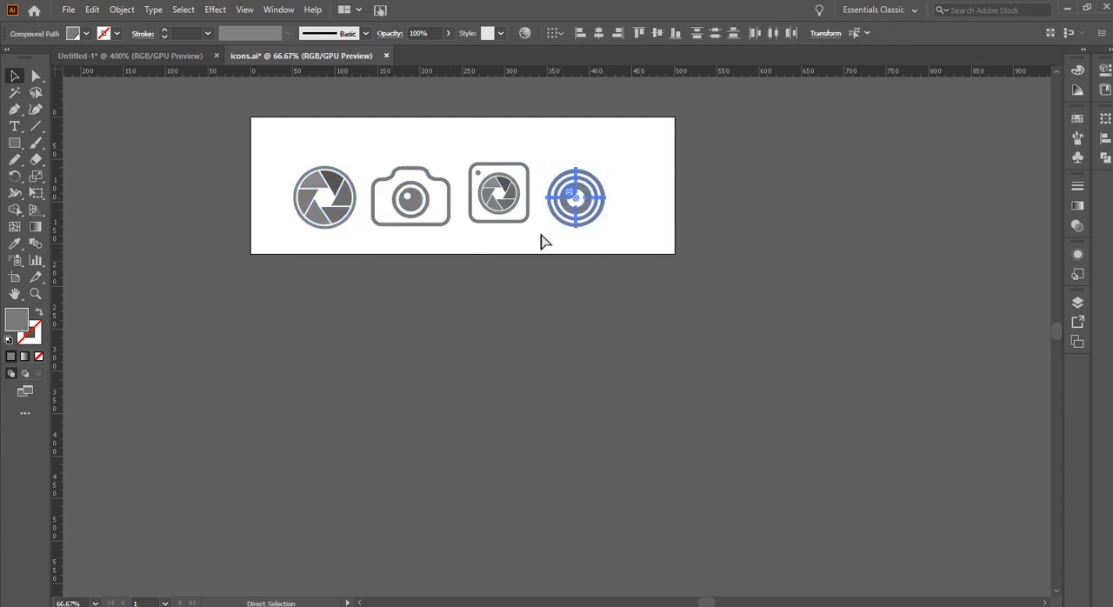
key("ctrl+g")
Copy the shutter, plain camera and round lens icons from icons.ai into the Untitled-1 document
left_click(421, 217, "shift")
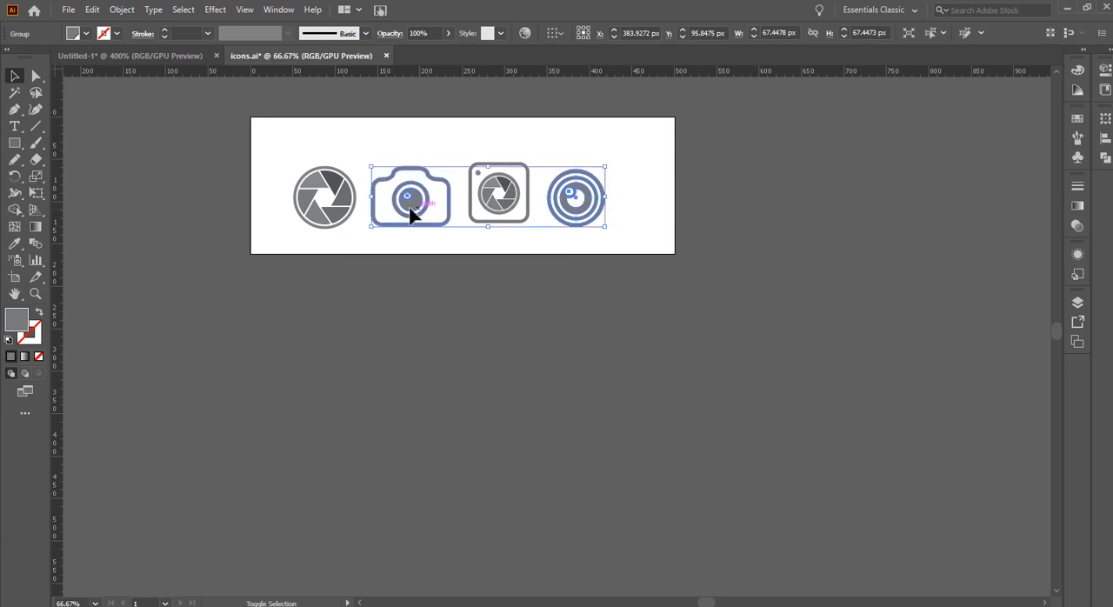
left_click(341, 201, "shift")
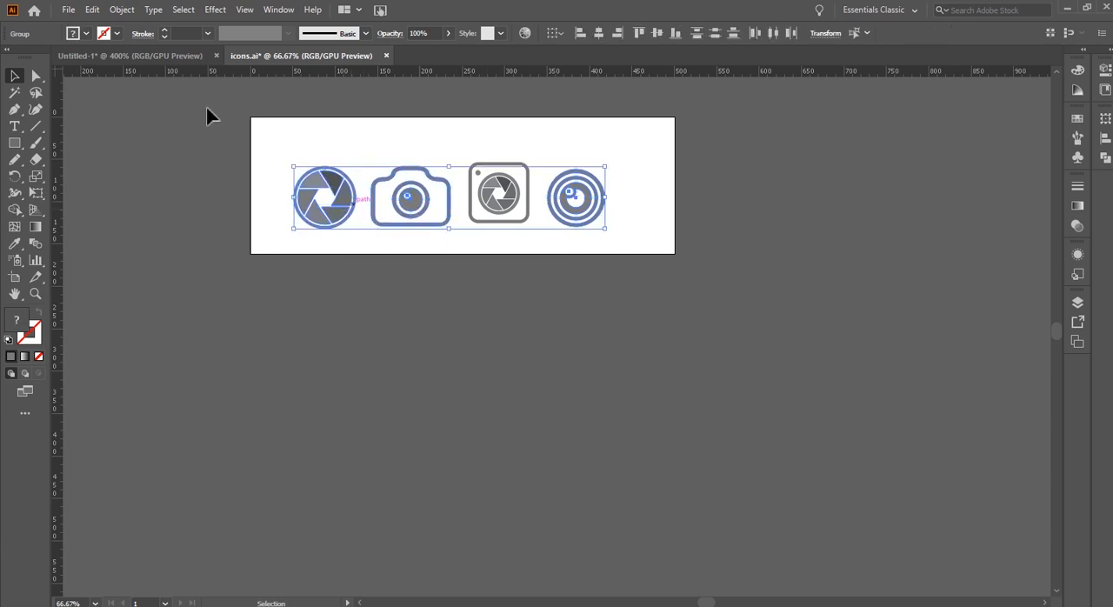
left_click(169, 60)
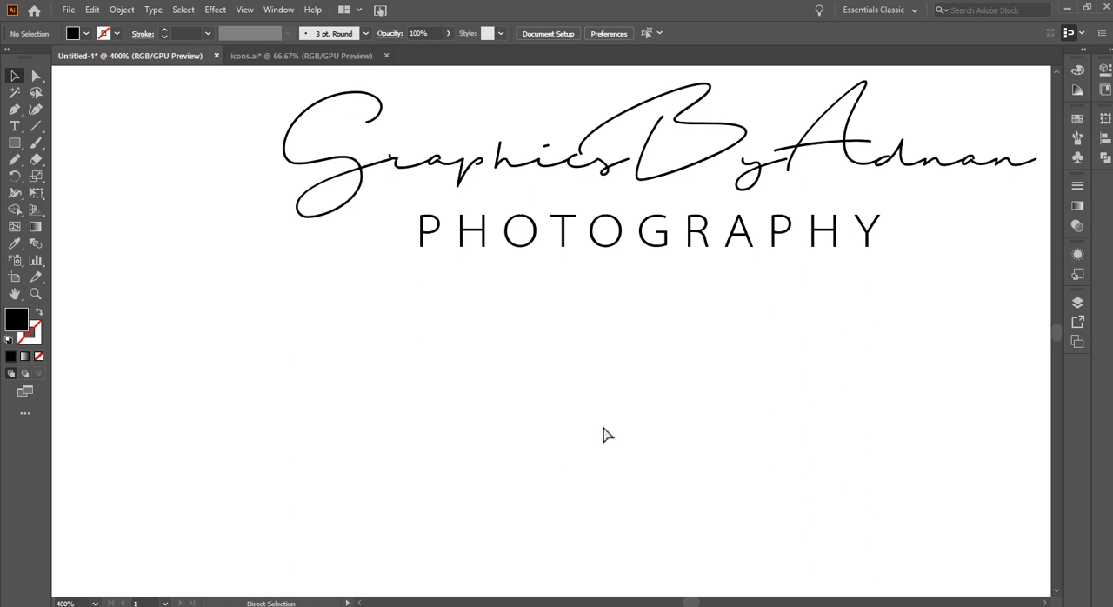
key("ctrl+v")
key("ctrl+1")
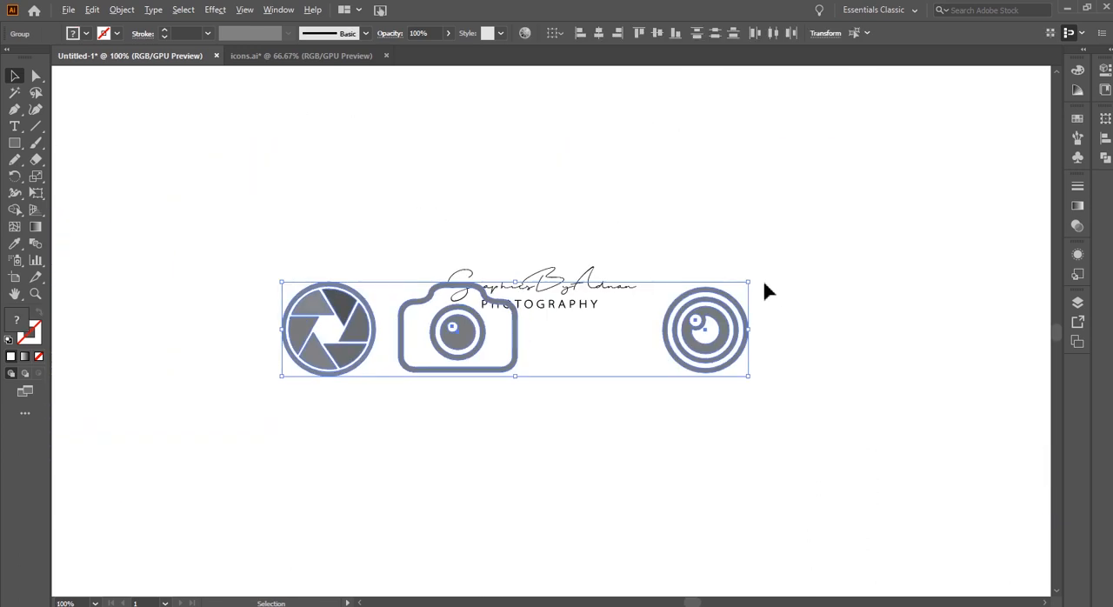
Scale the three pasted icons down together and place them just beneath the PHOTOGRAPHY text
left_click_drag(734, 288, 534, 326)
scroll(522, 329, "up", 3)
scroll(509, 333, "up", 1)
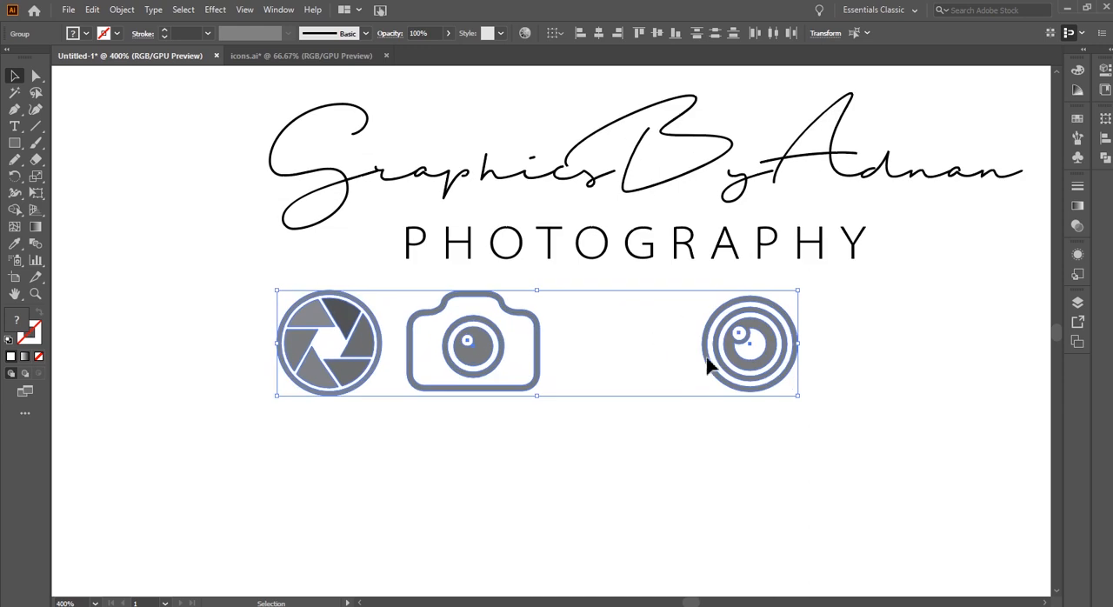
Centre the shutter icon horizontally and vertically on the first O of PHOTOGRAPHY
left_click(774, 430)
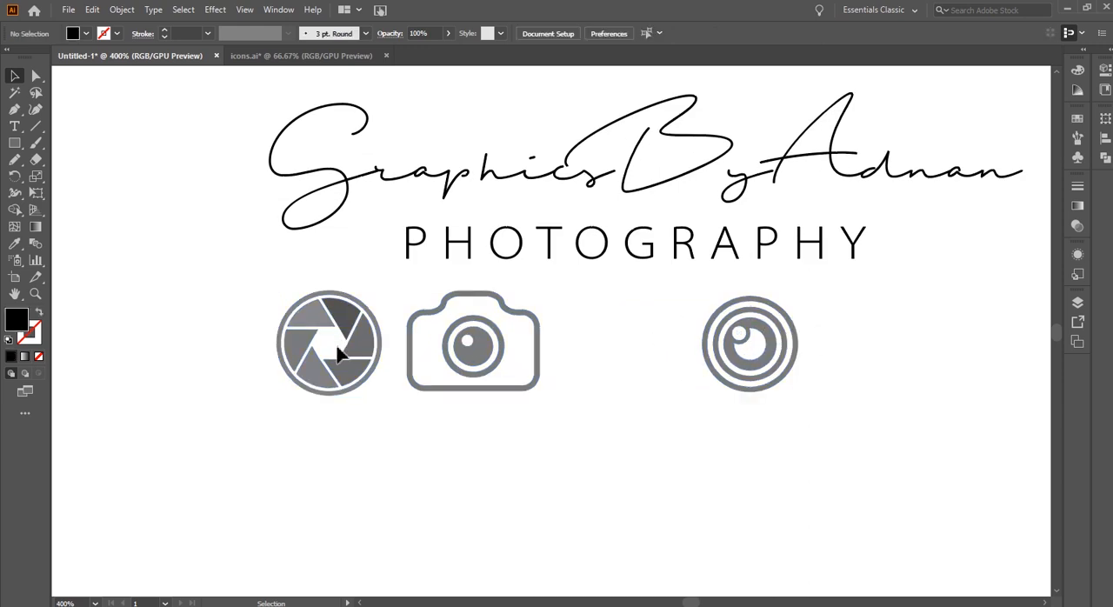
left_click_drag(348, 319, 495, 272)
scroll(494, 253, "up", 3)
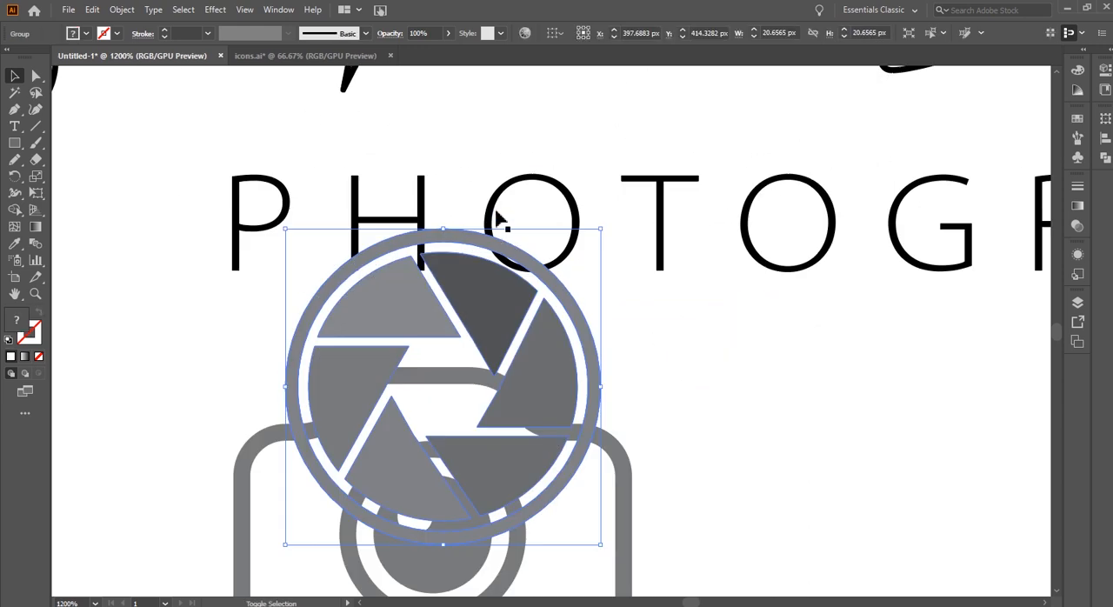
left_click(495, 209, "shift")
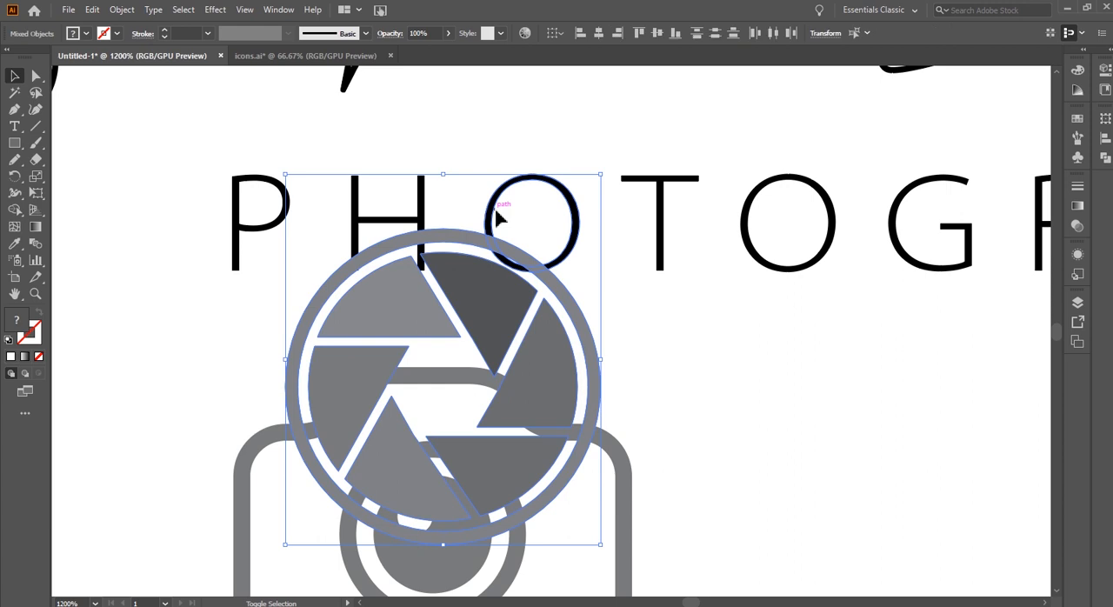
left_click(598, 32)
left_click(658, 32)
left_click(779, 327)
Scale the shutter icon down to about 6.8 px wide and replace the first O with it by deleting the letter
left_click(621, 241)
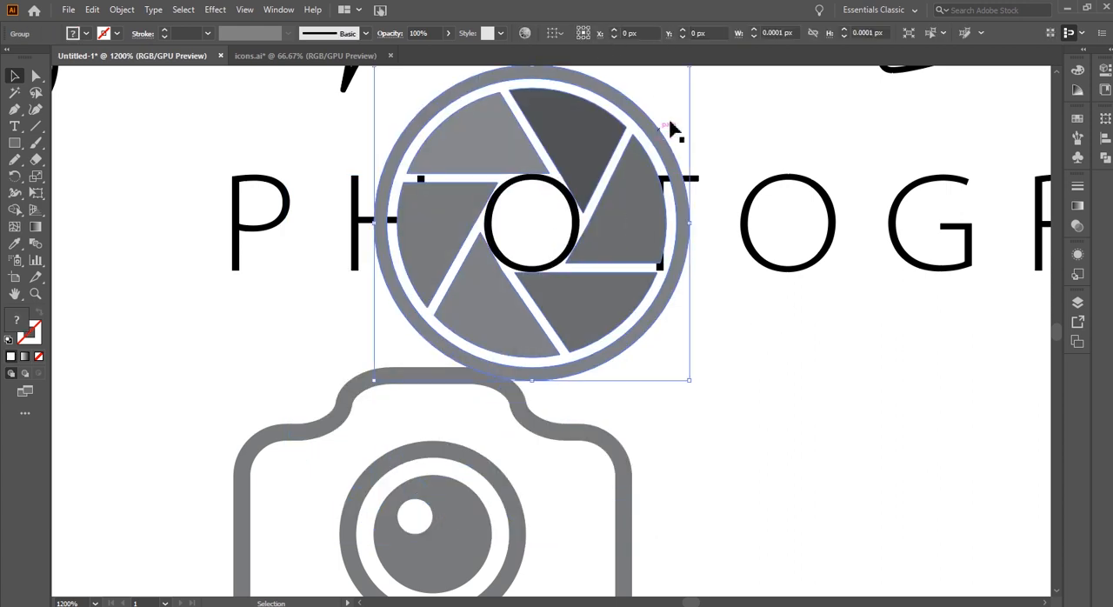
left_click_drag(689, 379, 585, 276)
key("a")
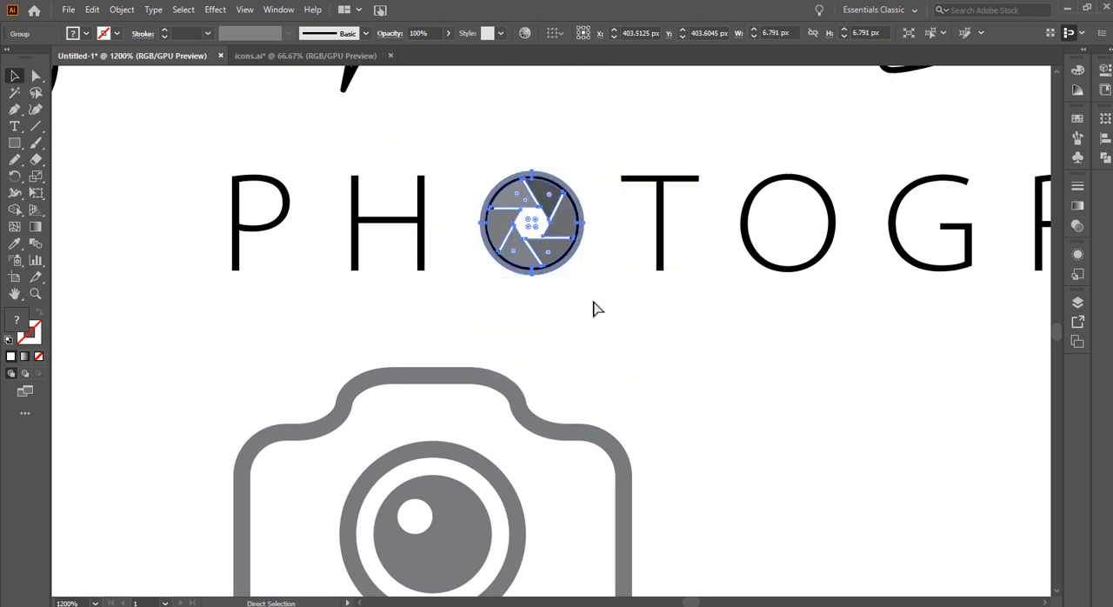
key("ctrl+x")
left_click(578, 229)
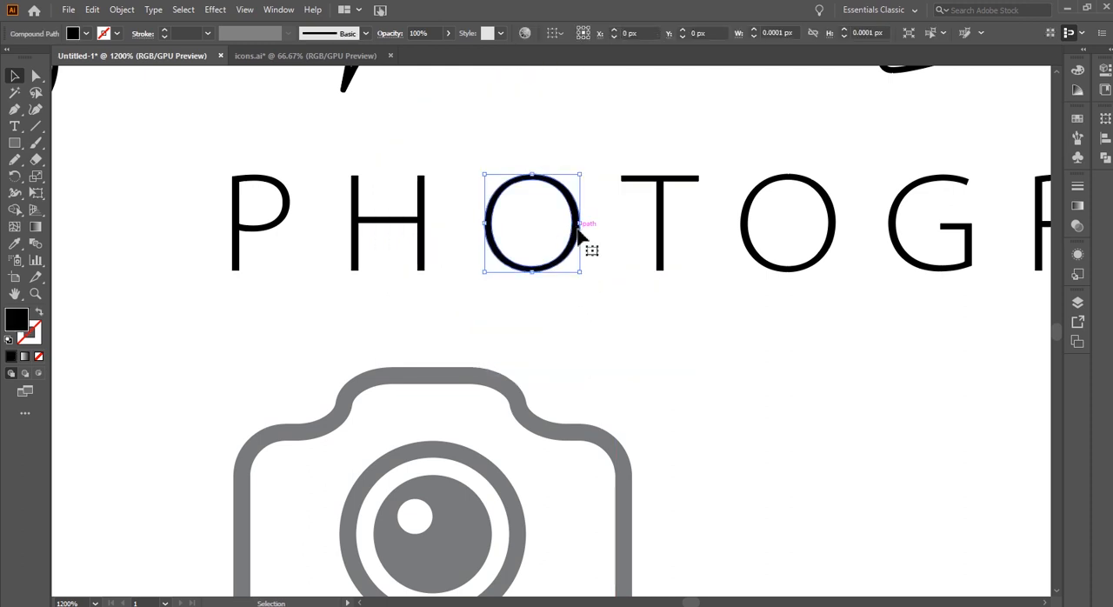
key("Delete")
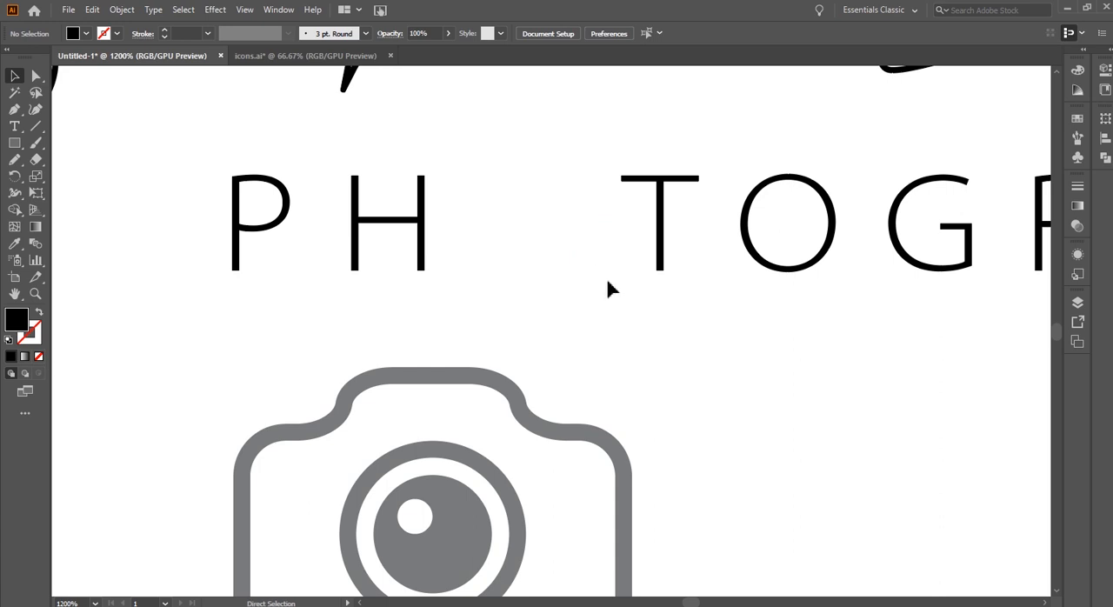
key("ctrl+f")
Centre the round lens icon horizontally and vertically on the second O of PHOTOGRAPHY
left_click_drag(781, 359, 400, 296)
left_click(820, 392)
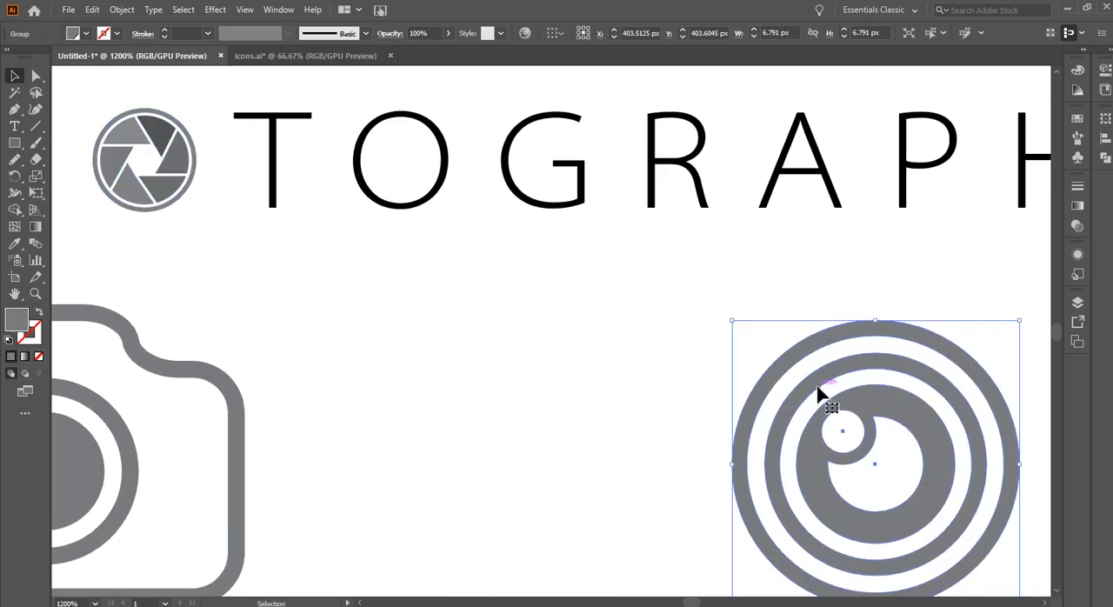
left_click(448, 175, "shift")
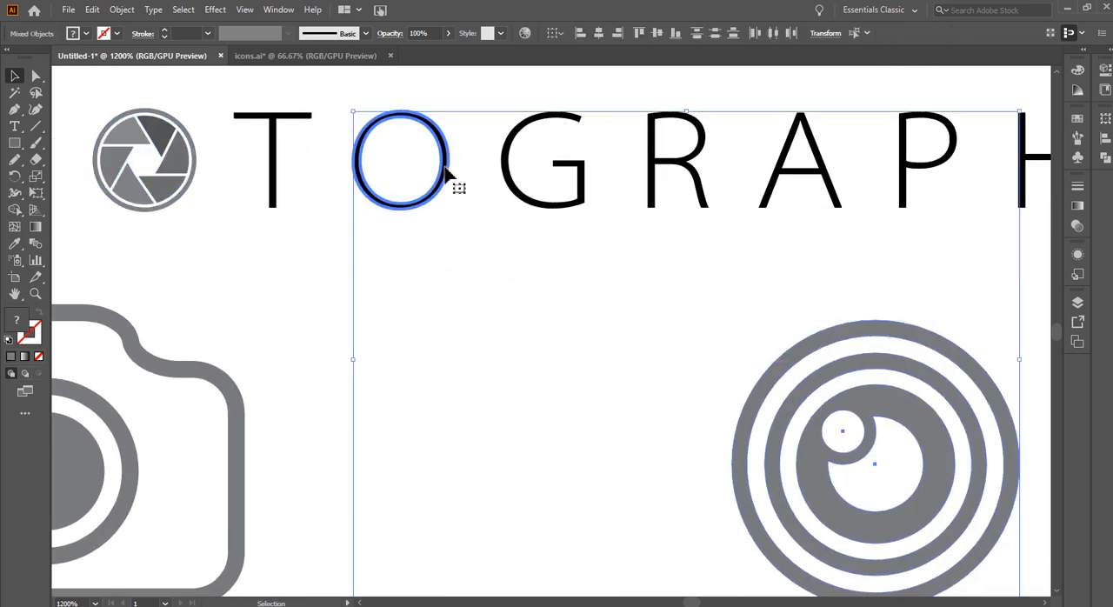
left_click(598, 32)
left_click(656, 32)
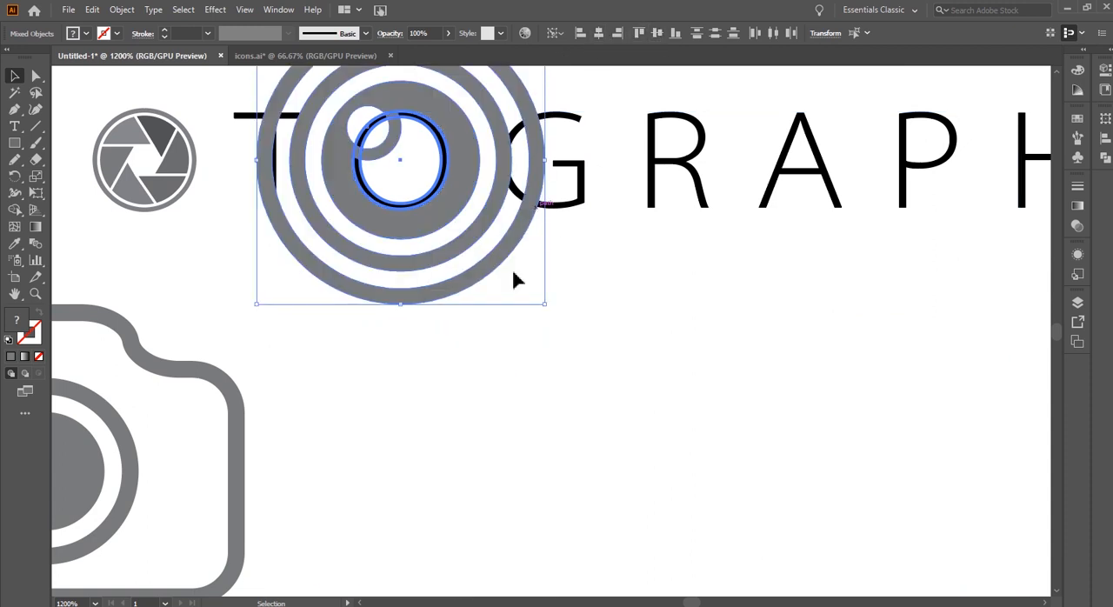
left_click(511, 267)
Scale the round lens icon down to about 7.4 px wide and replace the second O with it by deleting the letter
left_click(461, 203)
left_click_drag(542, 306, 457, 219)
key("Delete")
left_click(432, 197)
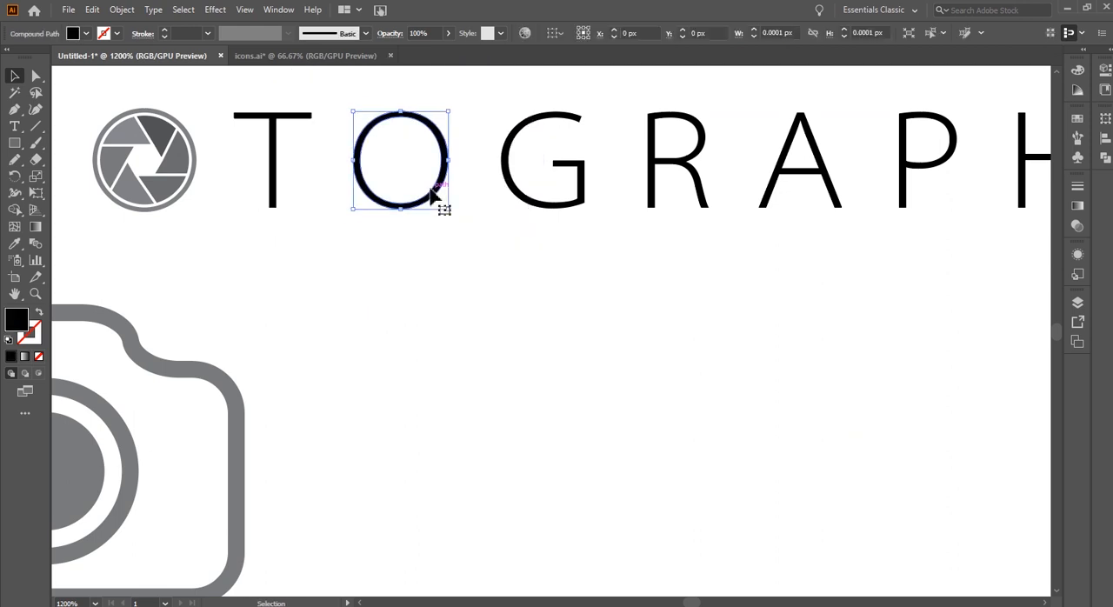
key("Delete")
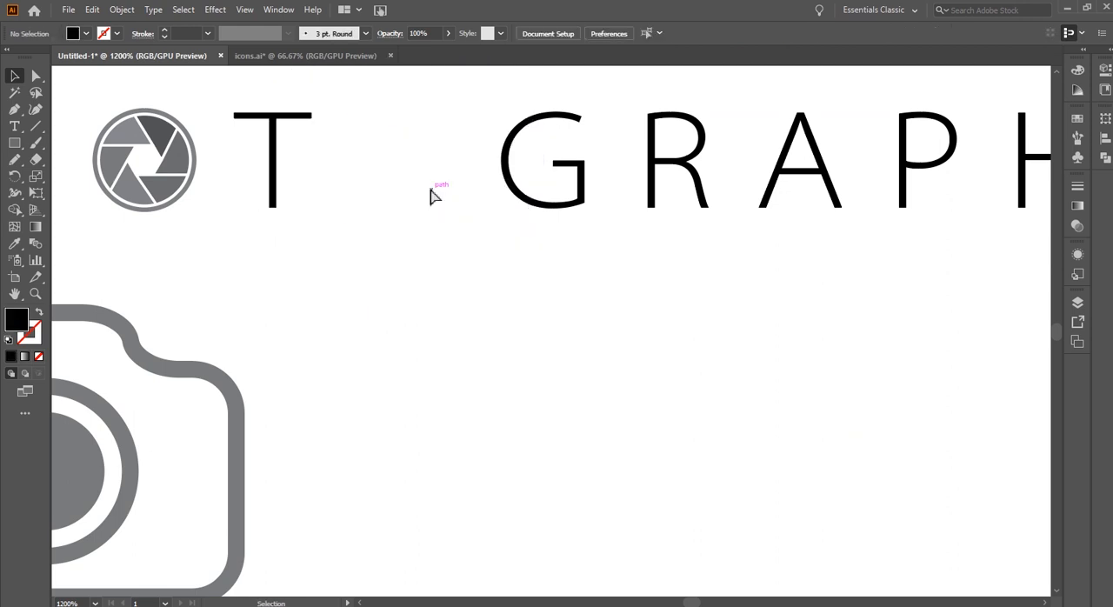
key("ctrl+f")
left_click_drag(446, 355, 617, 321)
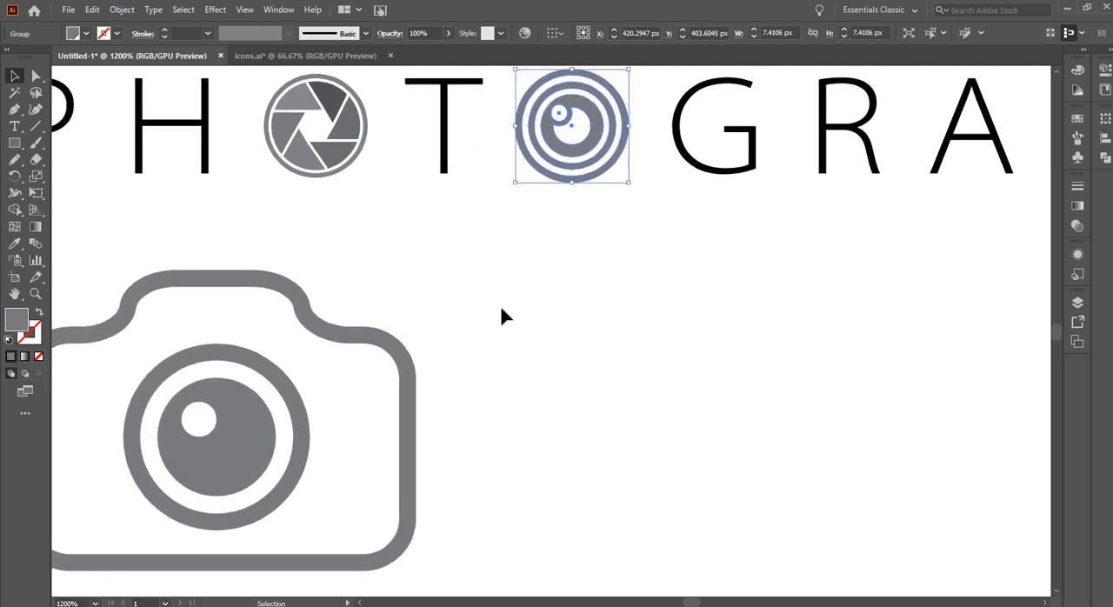
scroll(502, 315, "down", 3)
left_click(608, 326)
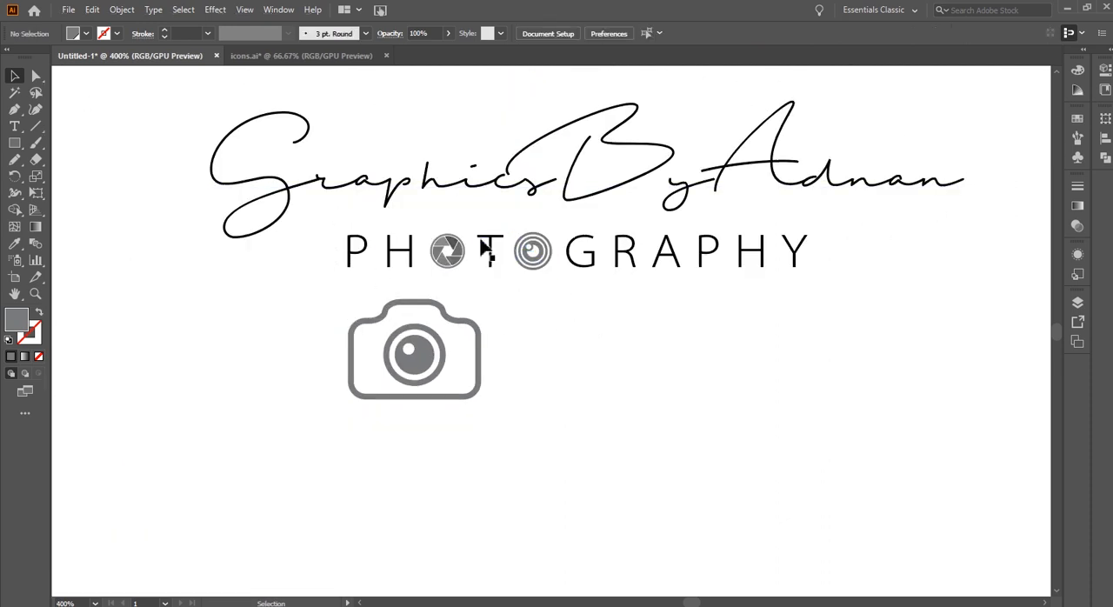
Match the round lens icon to the shutter icon by setting its width to 6.791 px with proportions constrained
scroll(487, 250, "up", 3)
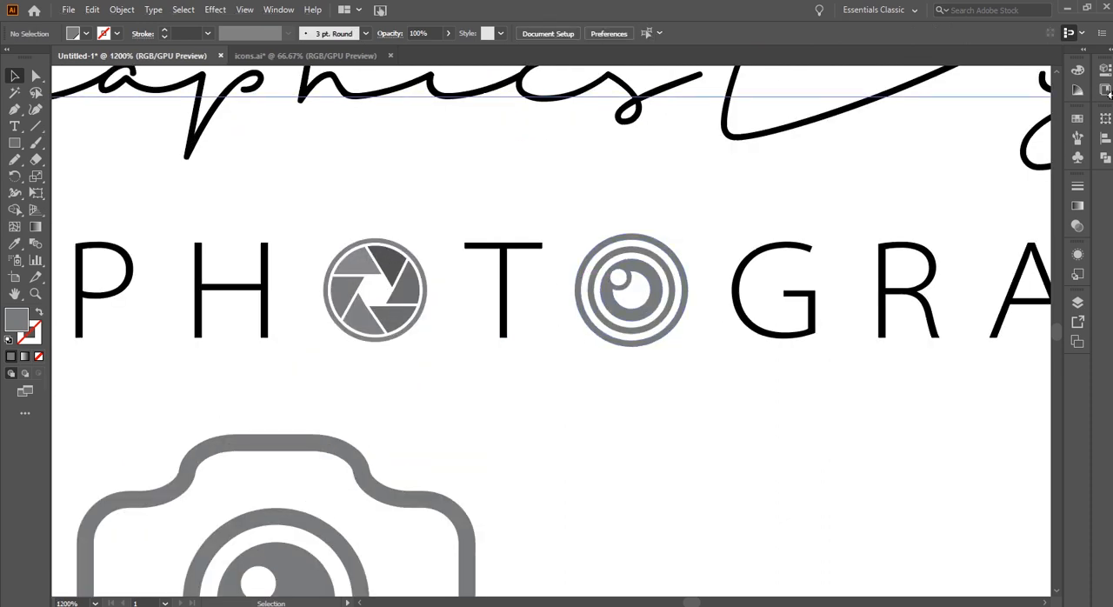
left_click(1107, 121)
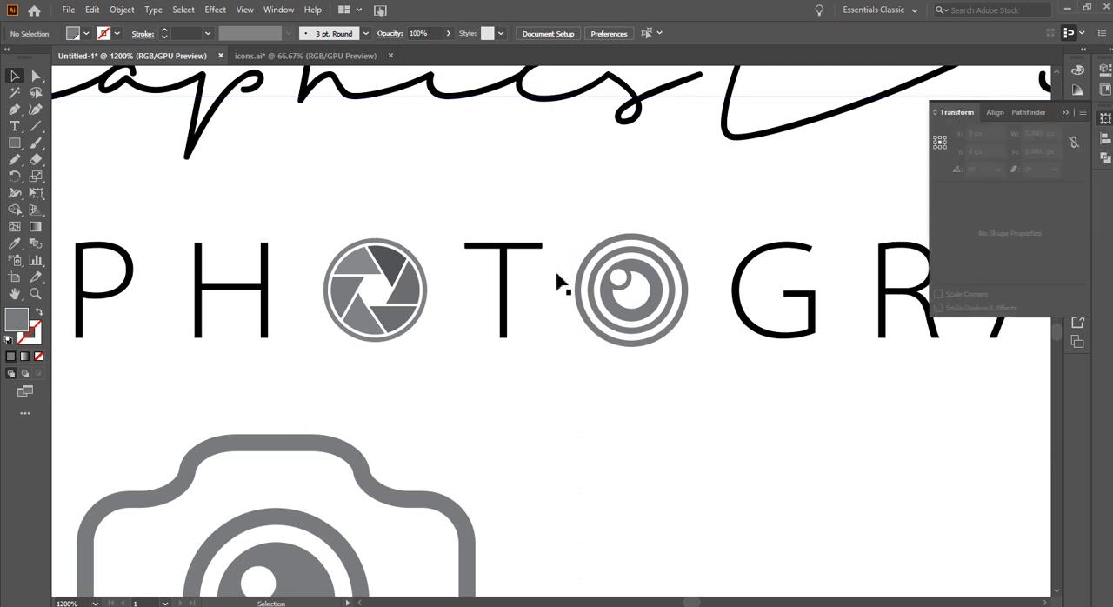
left_click(633, 276)
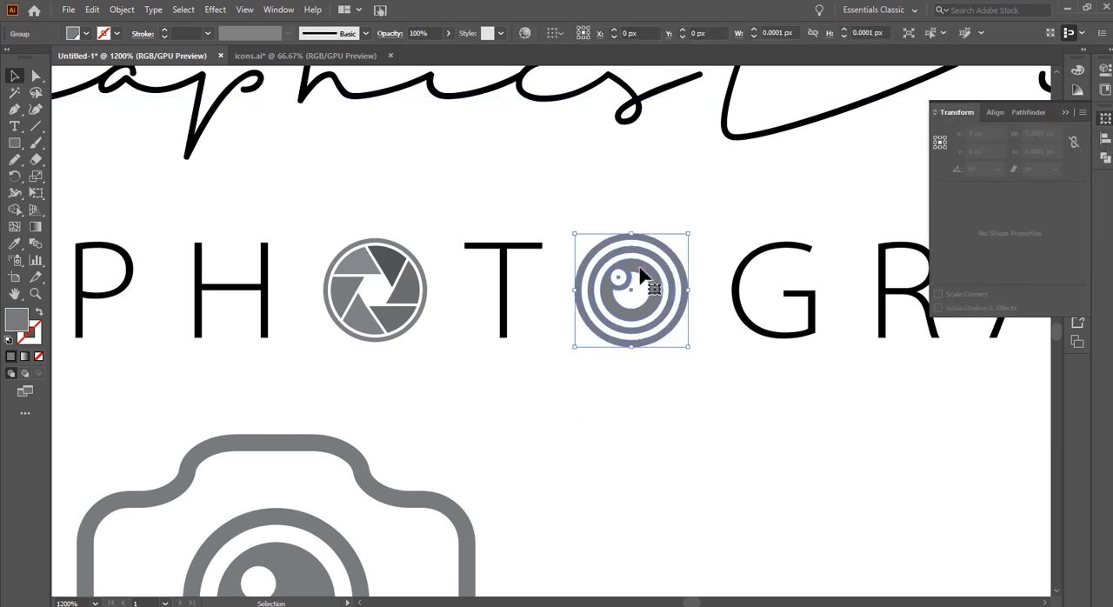
left_click(404, 300)
left_click(1049, 132)
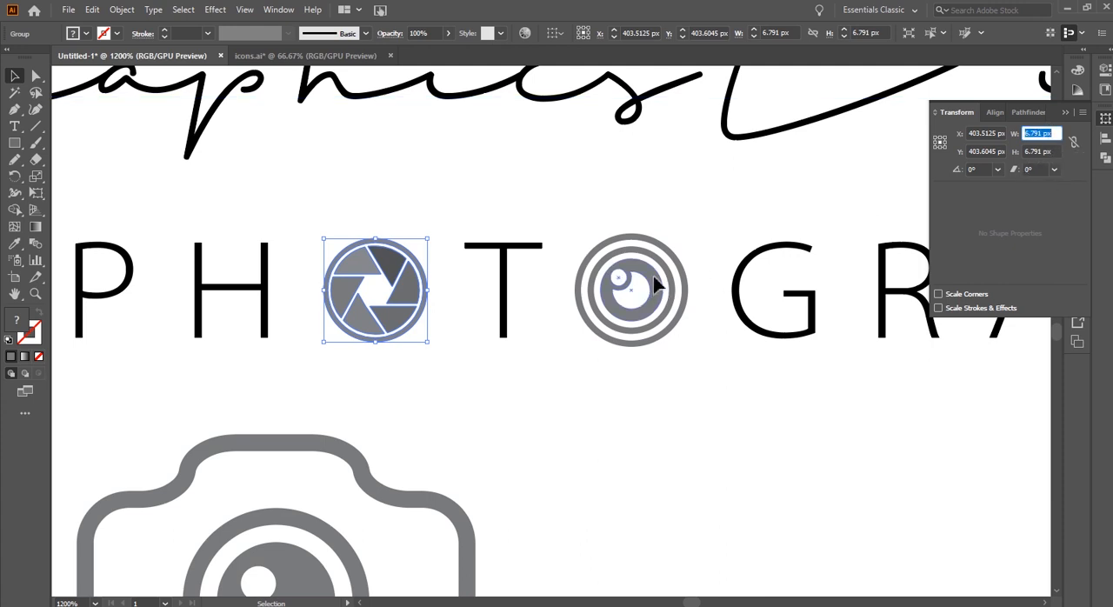
left_click(613, 261)
left_click(1073, 143)
left_click(1042, 132)
key("ctrl+a")
key("ctrl+v")
key("Return")
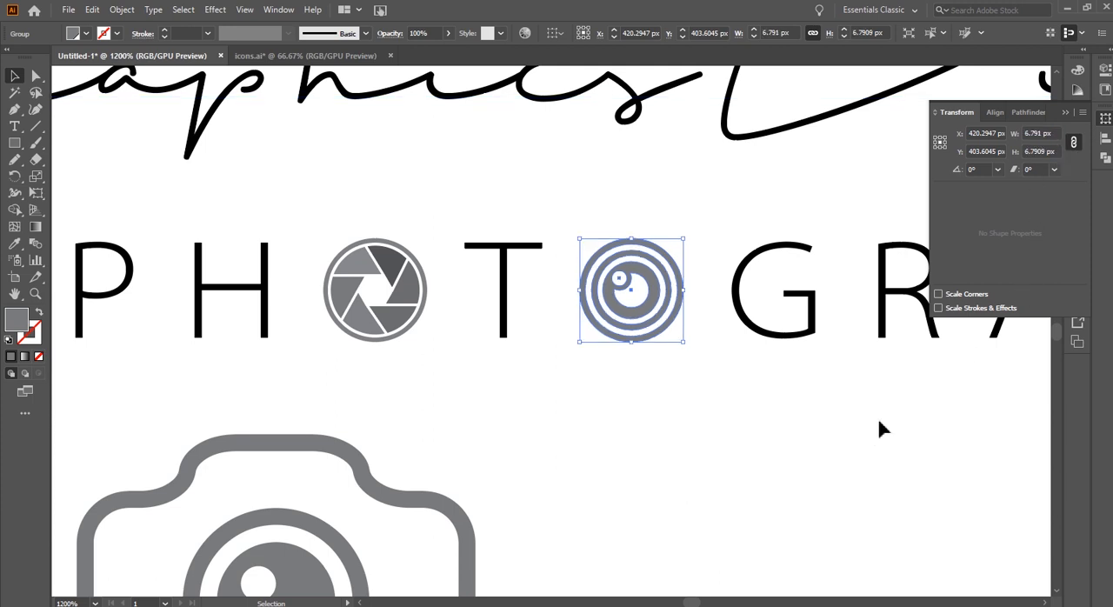
left_click(844, 416)
Scale the plain camera icon down to about 14 px wide and place it just below the middle of the PHOTOGRAPHY text
scroll(618, 291, "down", 2)
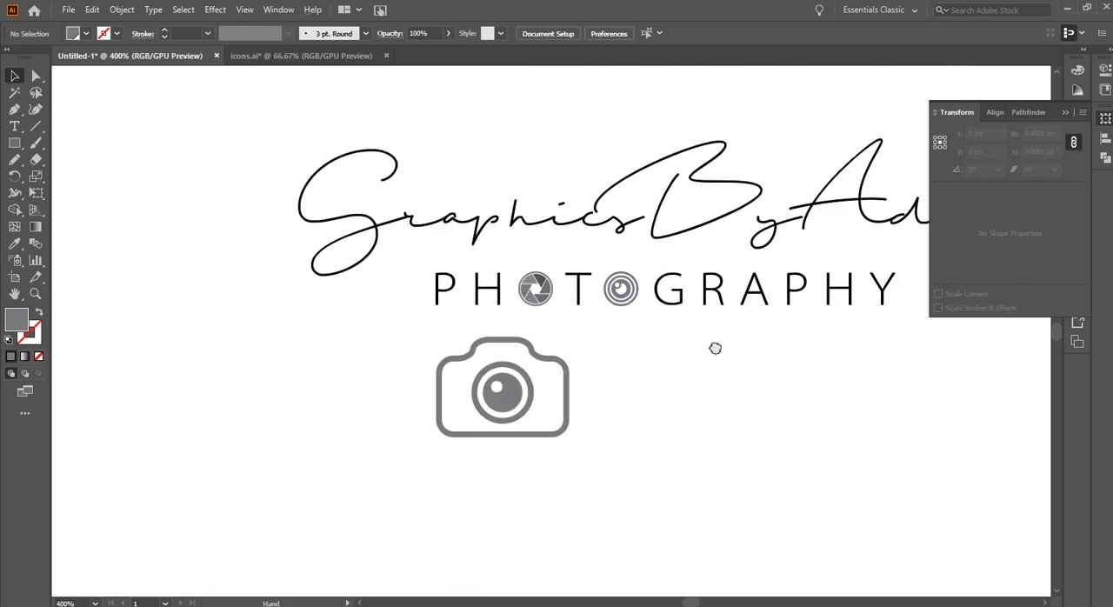
left_click_drag(723, 348, 487, 347)
left_click_drag(271, 390, 407, 385)
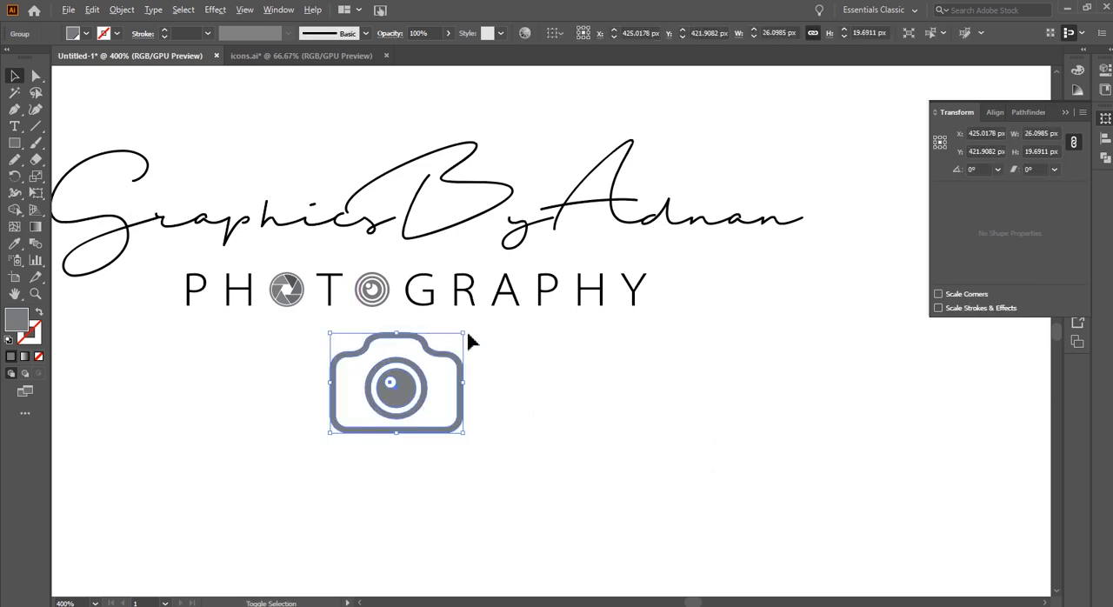
left_click_drag(463, 332, 432, 357)
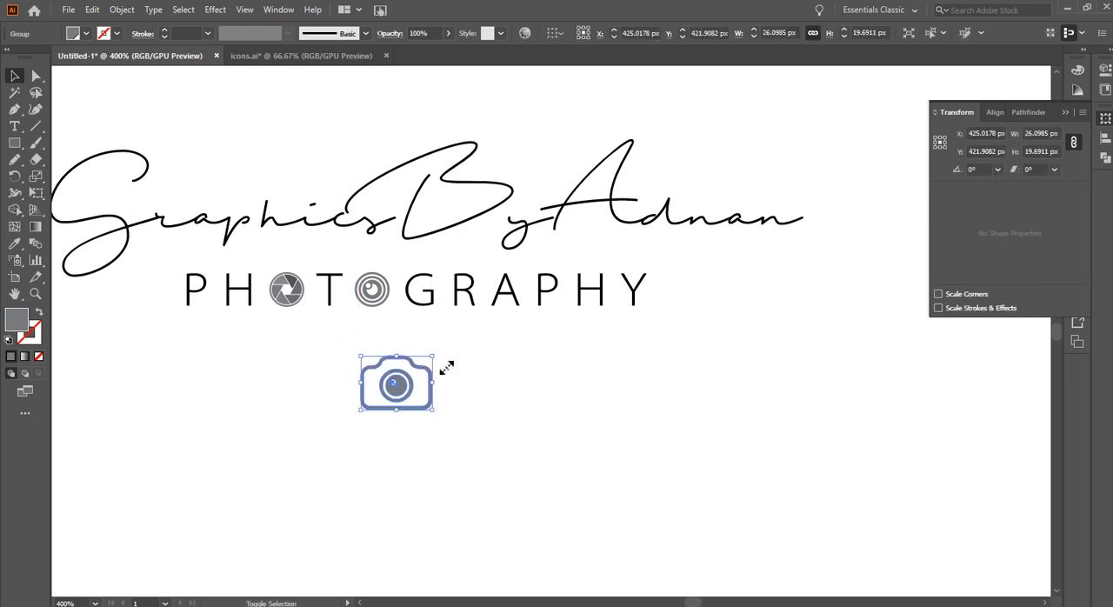
left_click(325, 447)
left_click_drag(325, 447, 521, 443)
left_click_drag(584, 390, 581, 354)
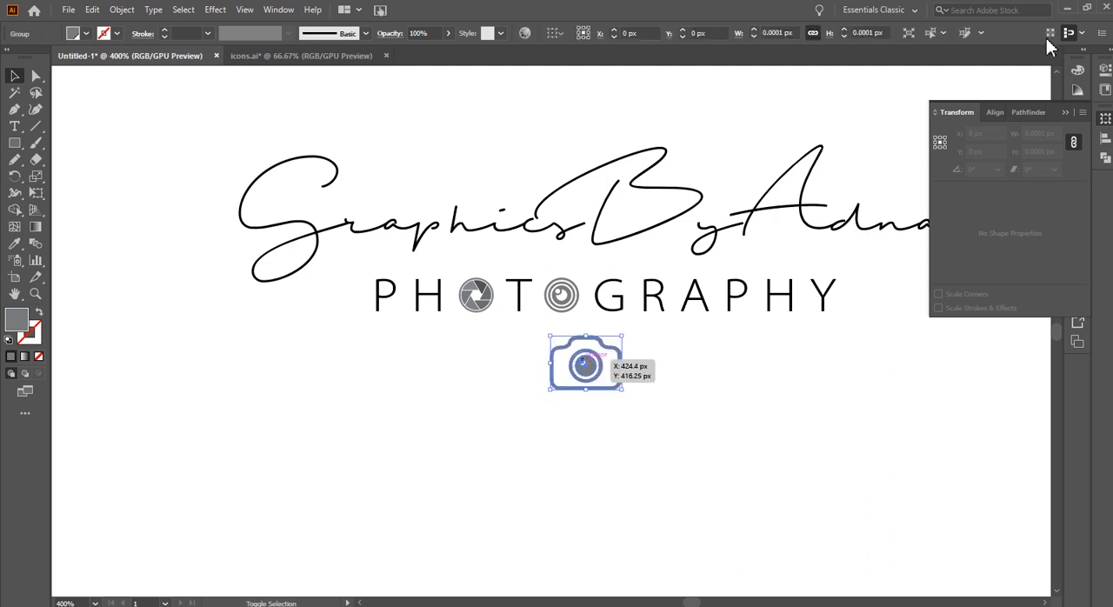
left_click(1065, 112)
left_click_drag(653, 395, 604, 427)
Try to align the signature, the PHOTOGRAPHY letters and the camera icon on a common horizontal centre
left_click_drag(178, 160, 827, 445)
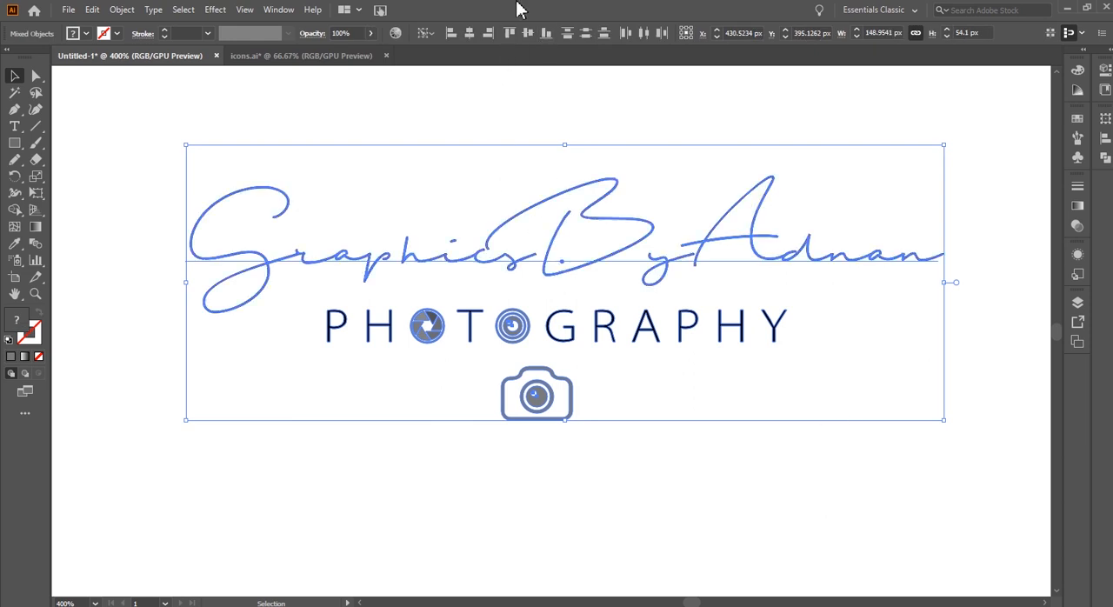
left_click(470, 35)
key("ctrl+z")
left_click_drag(345, 325, 701, 349)
key("ctrl+z")
left_click(678, 383)
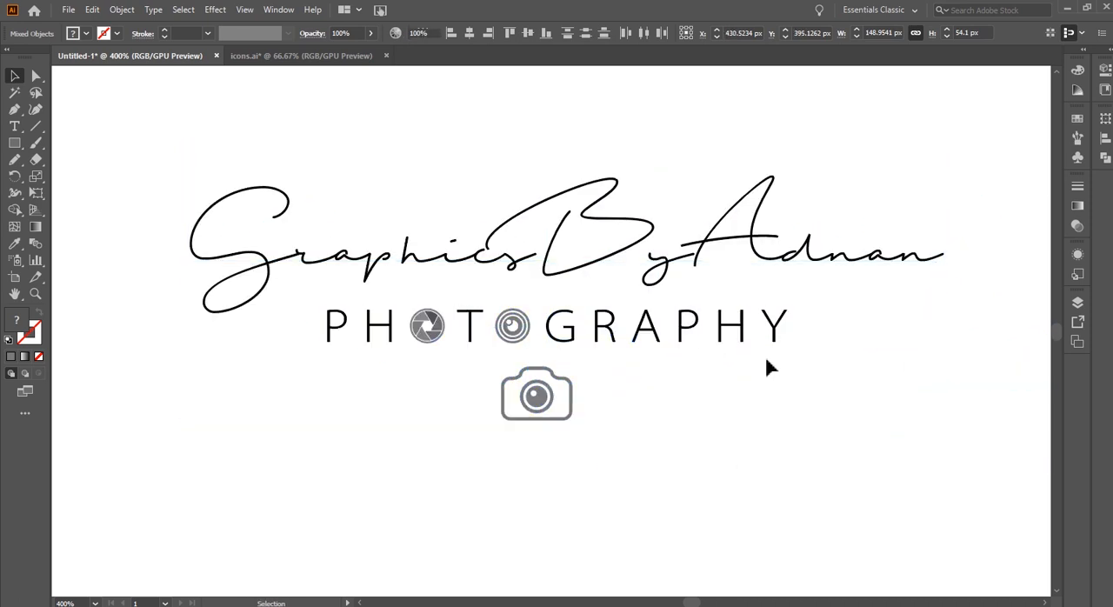
Group the PHOTOGRAPHY letters together with the shutter and round lens icons, leaving out the signature text
left_click(329, 321)
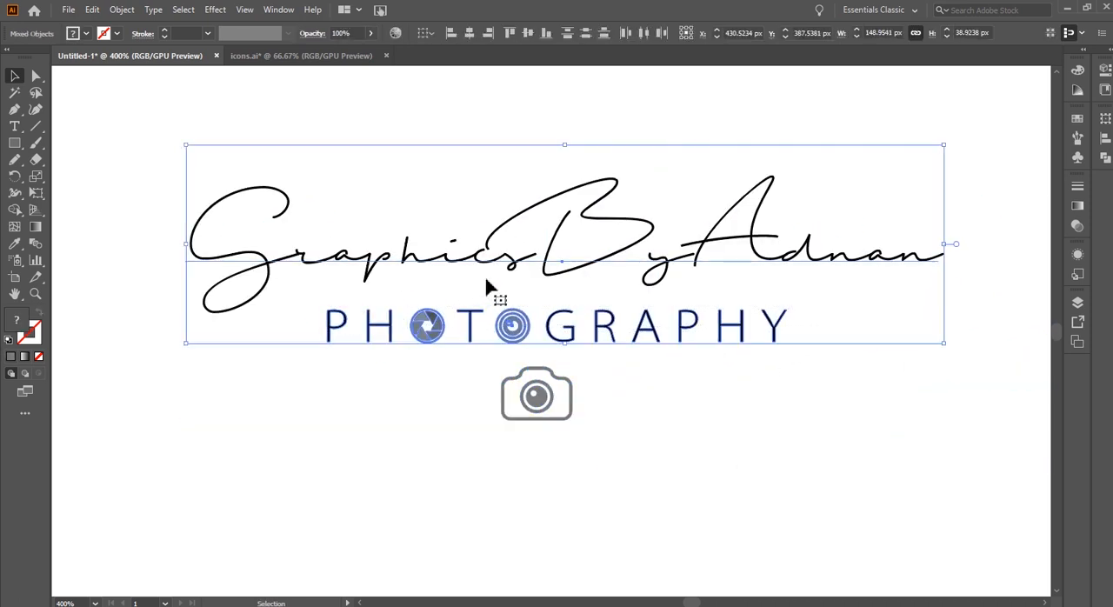
left_click(507, 261, "shift")
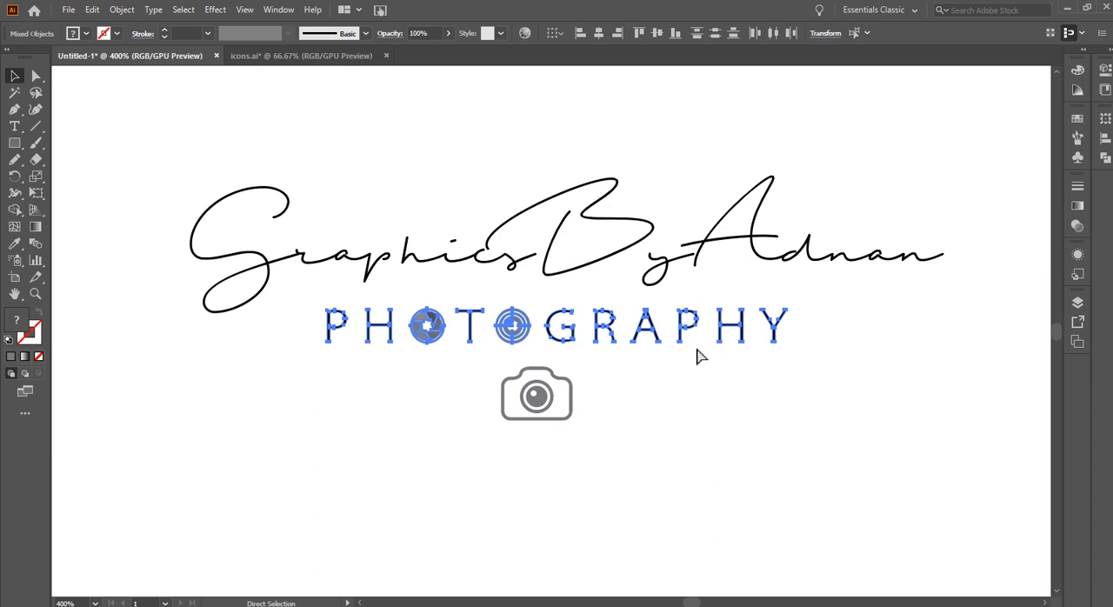
mouse_move(271, 227)
left_mouse_down()
mouse_move(634, 397)
mouse_move(272, 228)
left_mouse_up()
Centre the PHOTOGRAPHY group and the camera icon horizontally on the signature text
left_click_drag(133, 191, 668, 493)
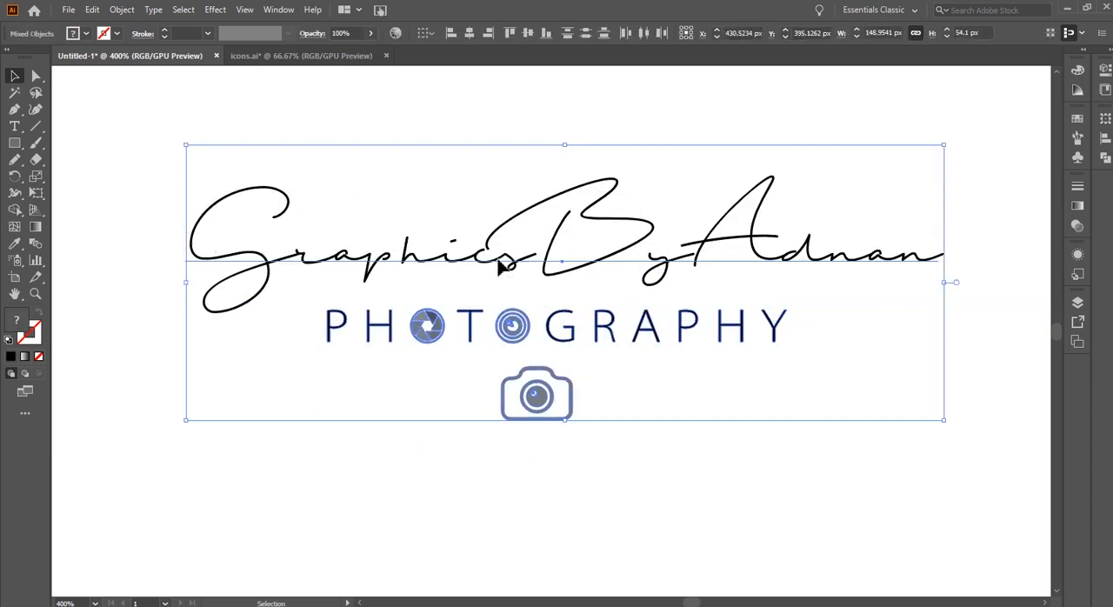
left_click(498, 259)
left_click(469, 33)
left_click(709, 459)
left_click_drag(794, 472, 732, 469)
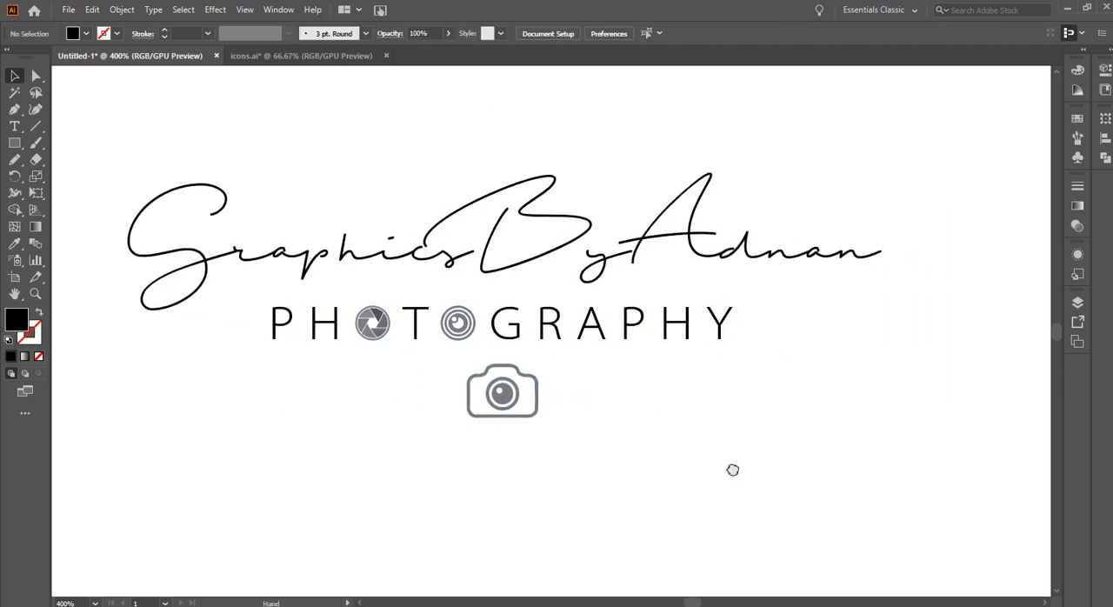
Scale the camera icon down to about 11 px wide and nudge it up closer to the PHOTOGRAPHY text
scroll(522, 395, "up", 1)
left_click(522, 390)
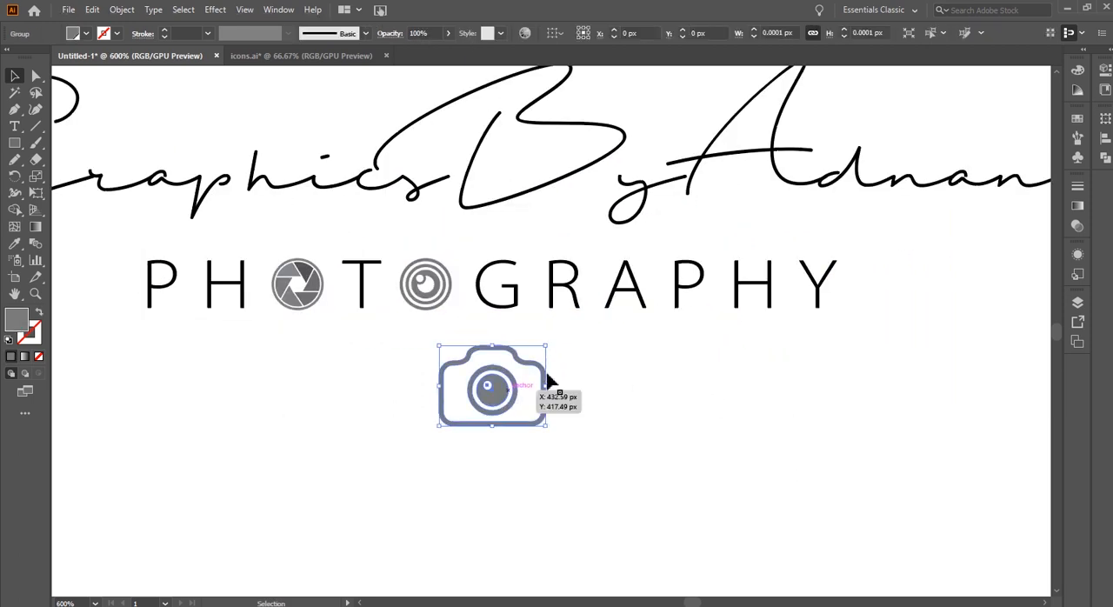
left_click_drag(542, 350, 534, 355)
left_click(563, 410)
scroll(601, 396, "down", 2)
left_click(558, 395)
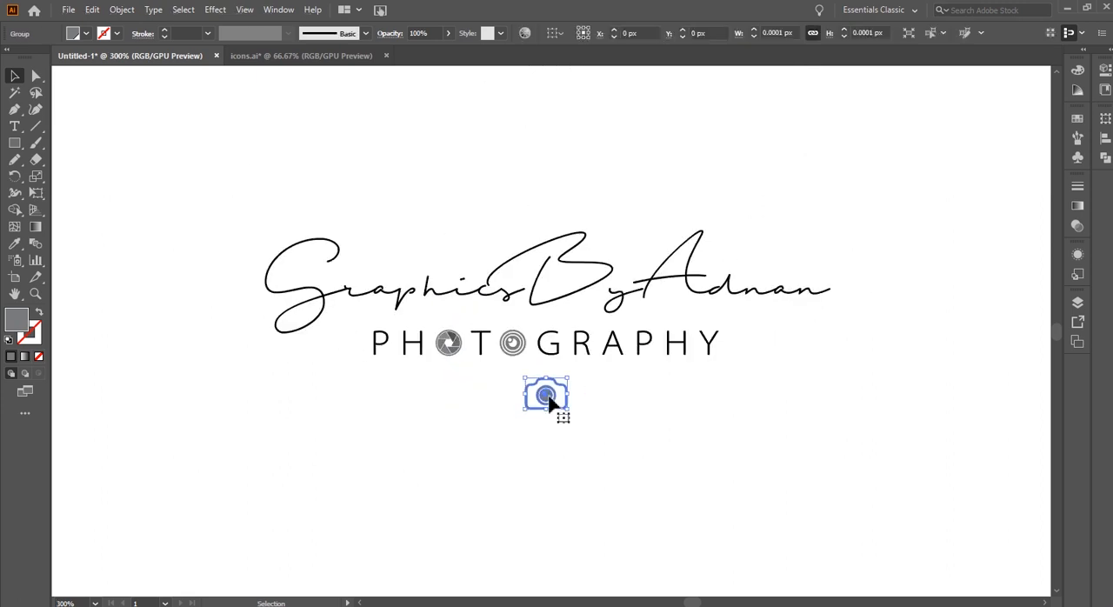
key("Up")
key("Up")
key("Up")
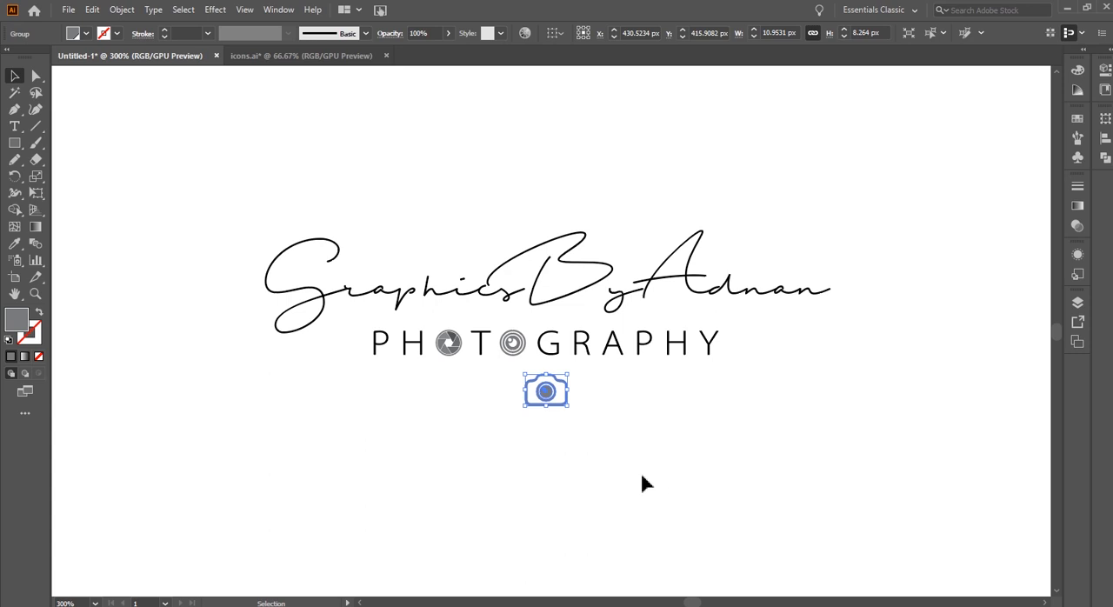
left_click(529, 419)
Draw a horizontal line about 11 px long just before the P of PHOTOGRAPHY, with a 0.5 pt black stroke
scroll(509, 374, "up", 2)
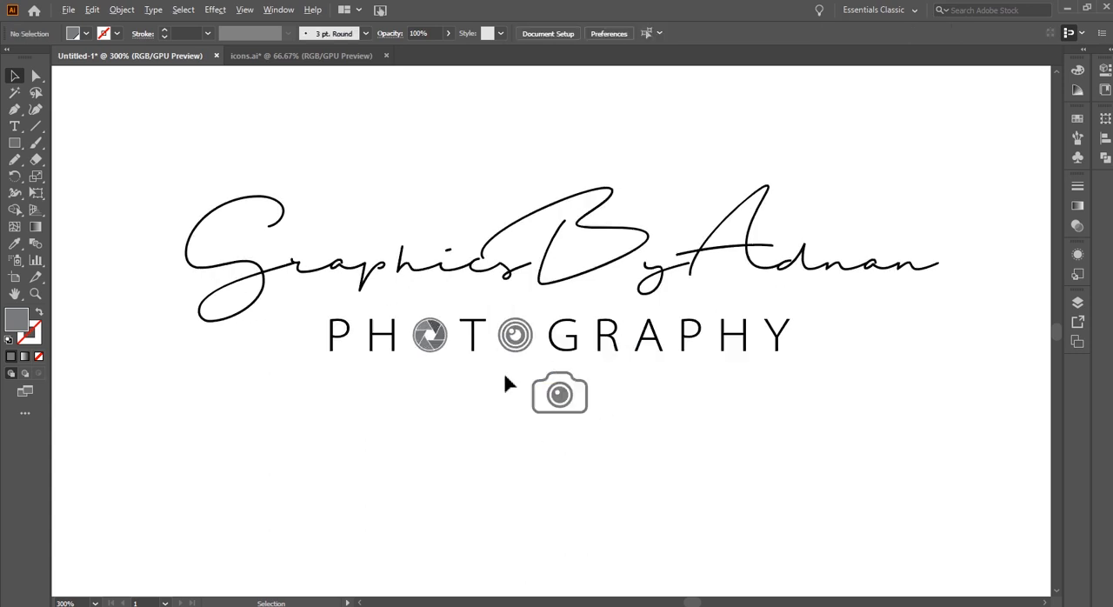
left_click_drag(480, 405, 551, 435)
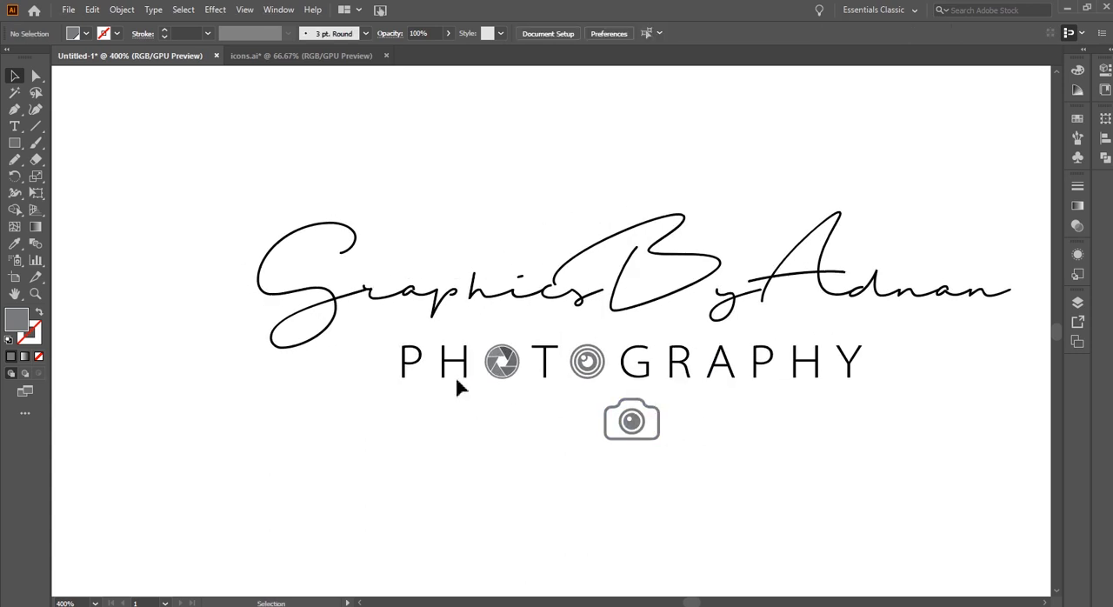
left_click(35, 127)
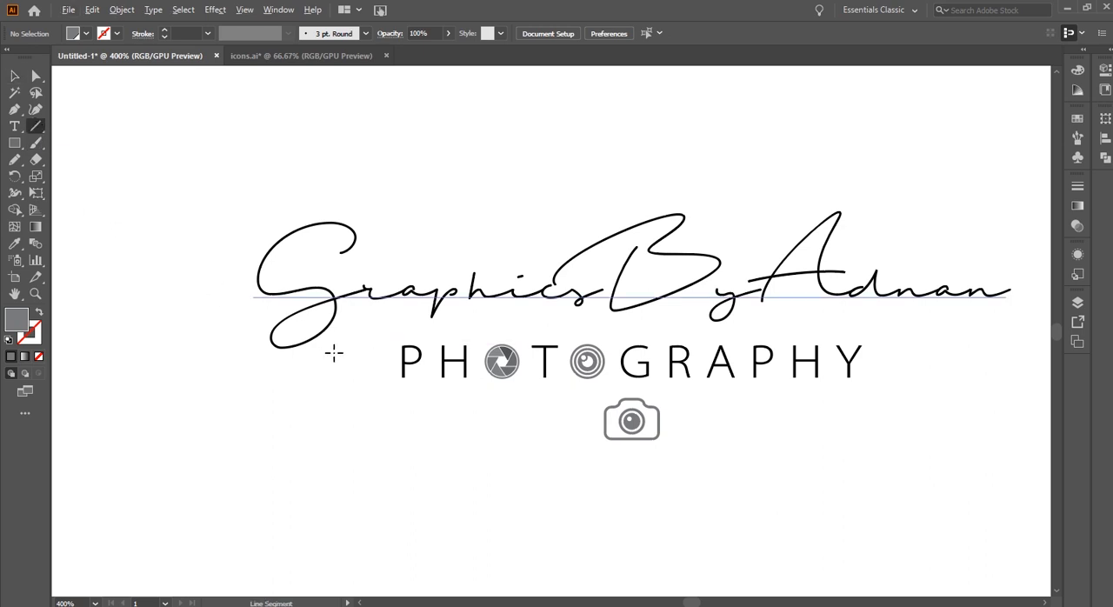
scroll(333, 351, "up", 2)
left_click_drag(359, 367, 336, 365)
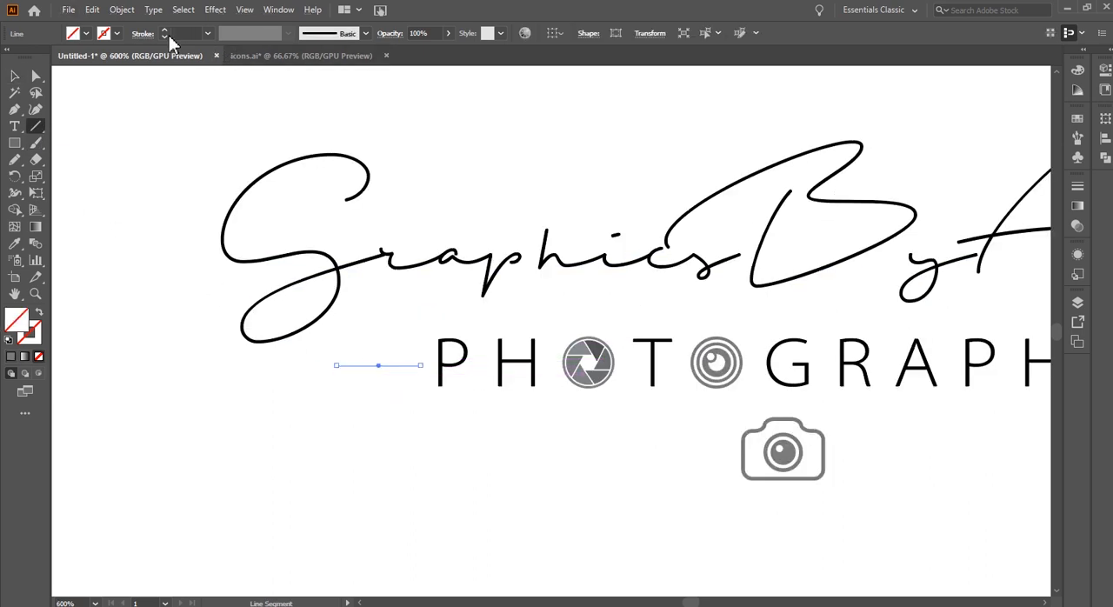
left_click(165, 31)
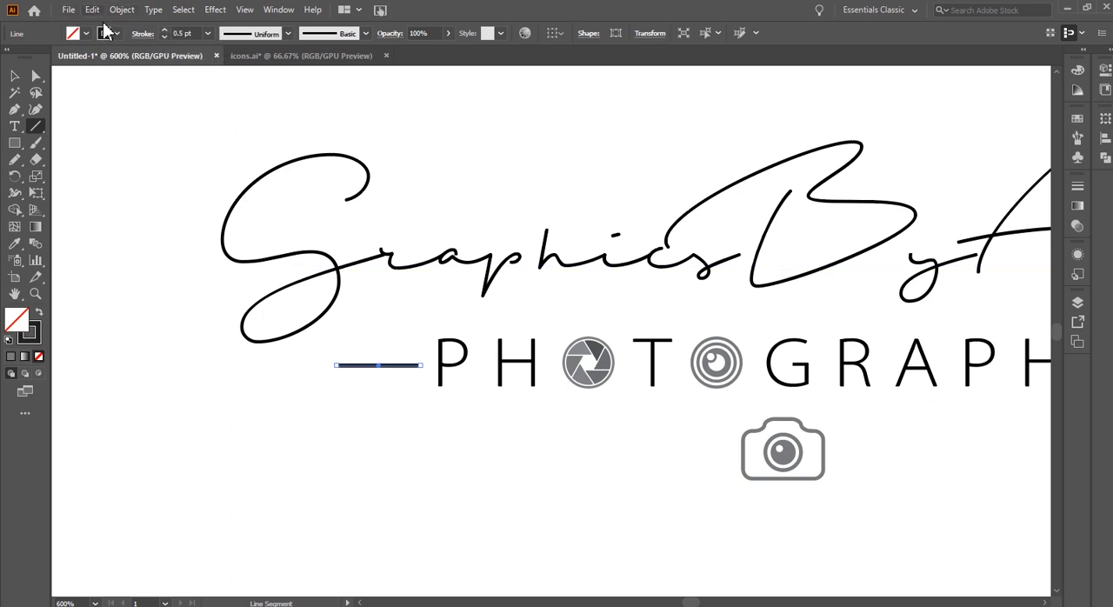
left_click(15, 75)
left_click(202, 294)
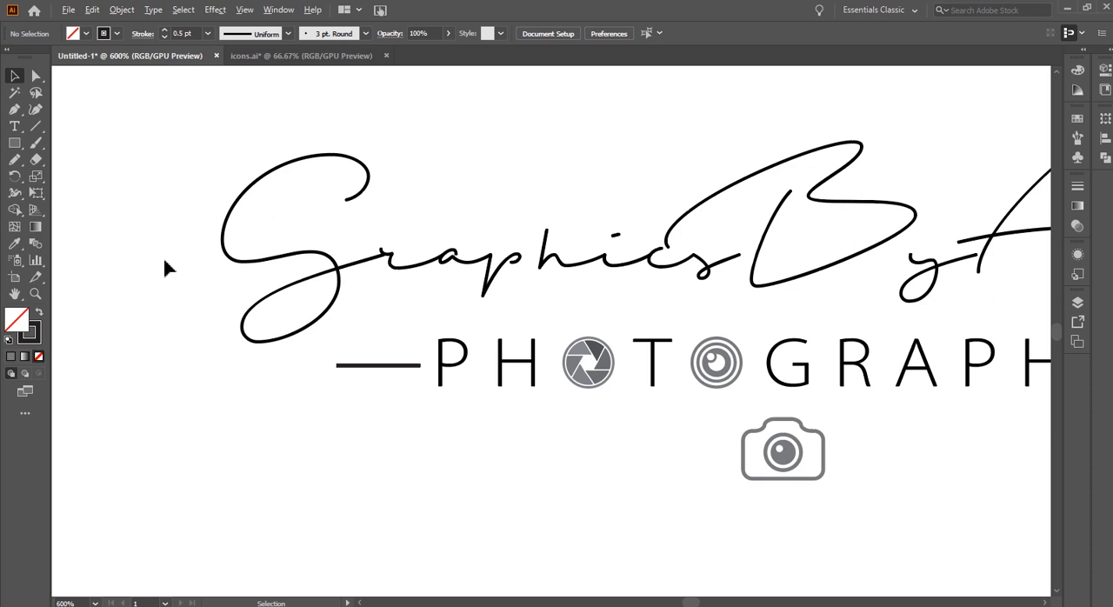
Convert the stroke of the line beside the P into an outlined shape
scroll(275, 331, "down", 3)
scroll(283, 328, "up", 5)
left_click(301, 322)
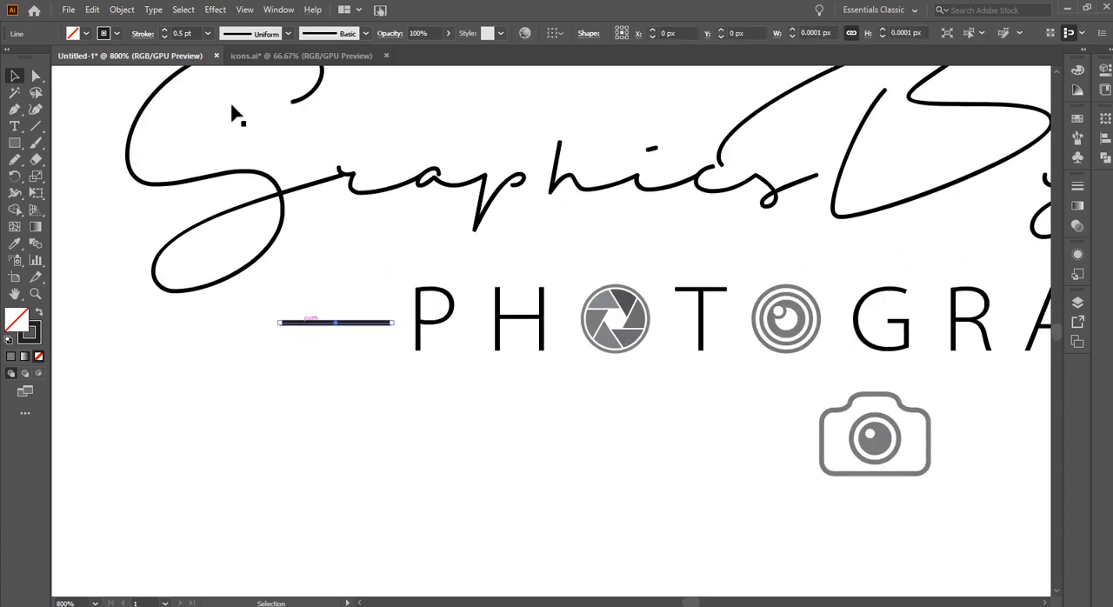
left_click(121, 9)
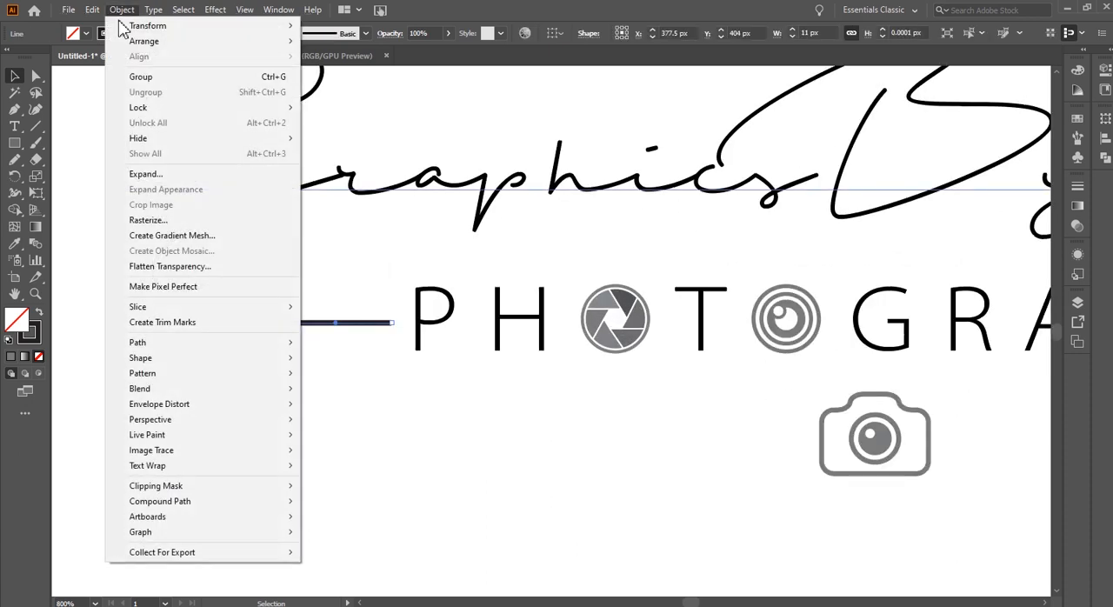
mouse_move(181, 357)
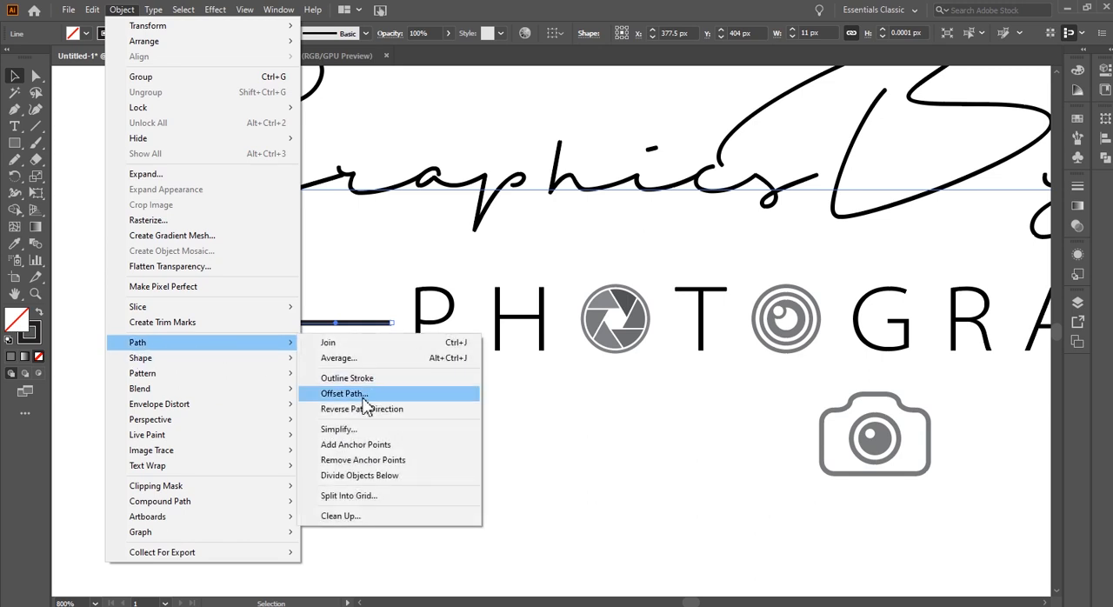
left_click(366, 379)
scroll(300, 352, "down", 2)
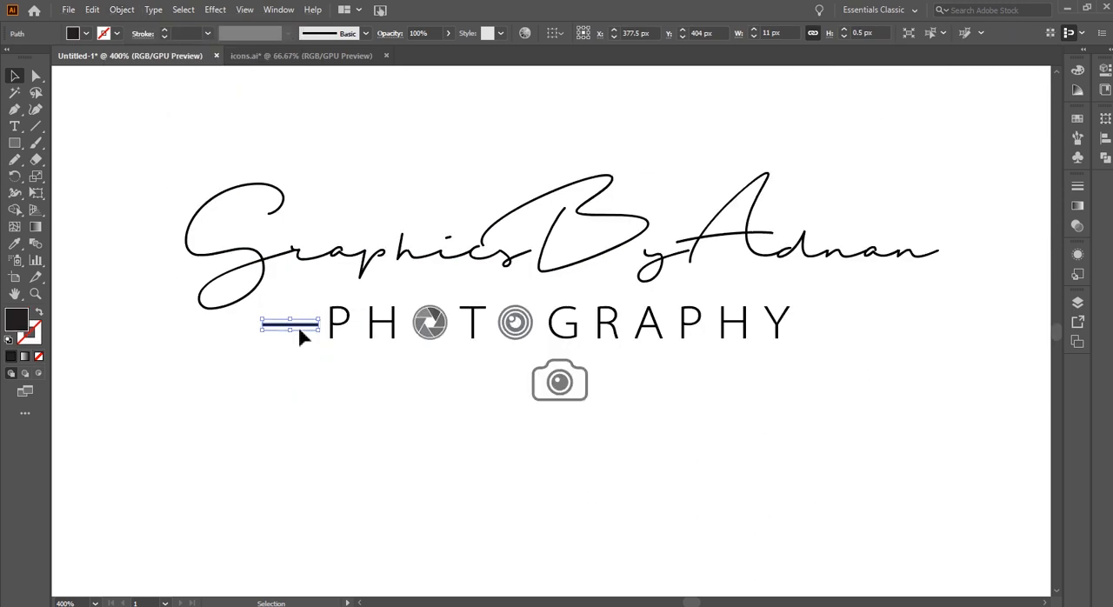
Place a copy of the line after the Y of PHOTOGRAPHY, level with the original
left_click_drag(303, 335, 836, 340)
left_click(859, 400)
left_click_drag(863, 405, 780, 287)
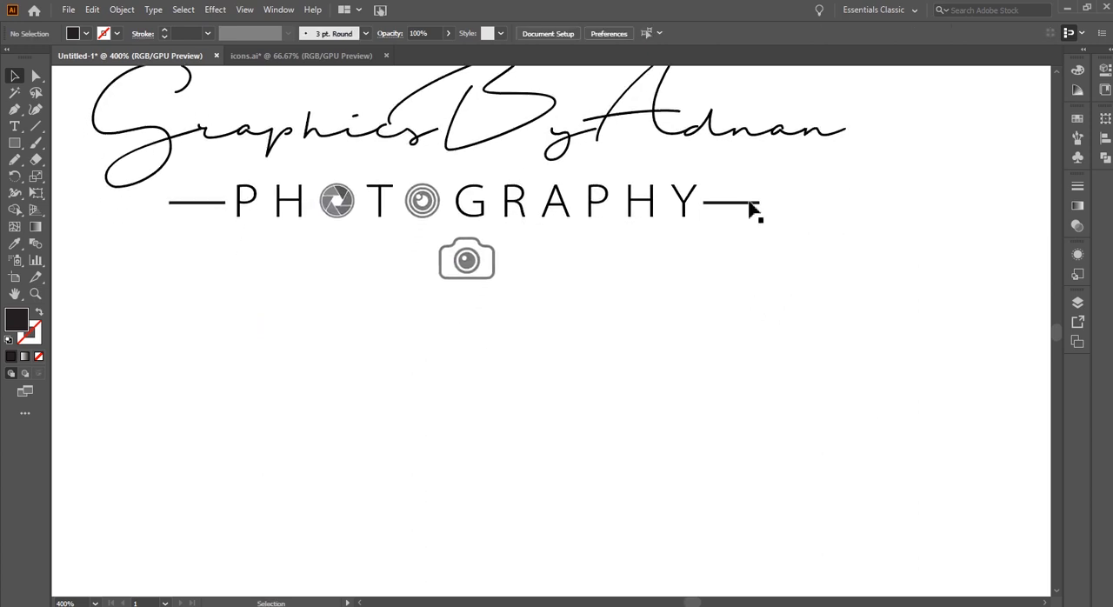
Copy the line to just right of the camera icon and shorten the copy to about half its length
left_click_drag(730, 211, 523, 276)
scroll(516, 273, "up", 2)
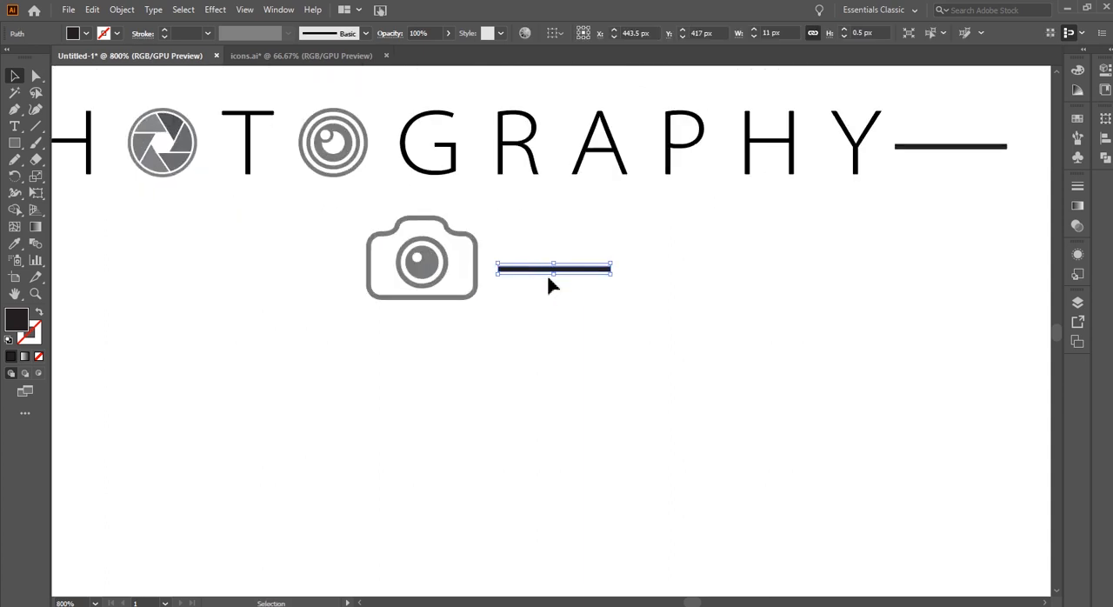
left_click_drag(612, 271, 564, 275)
left_click(475, 316)
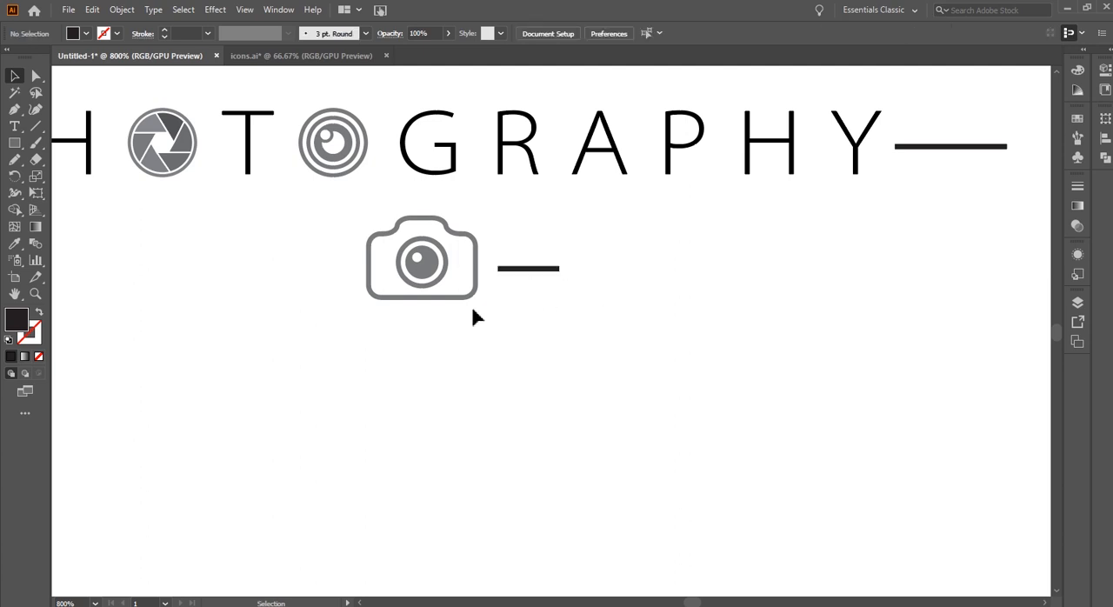
Copy the short line to the left side of the camera icon, level with and spaced like the right one
left_click_drag(474, 315, 697, 339)
left_click_drag(783, 295, 572, 287)
left_click(670, 348)
scroll(661, 295, "up", 1)
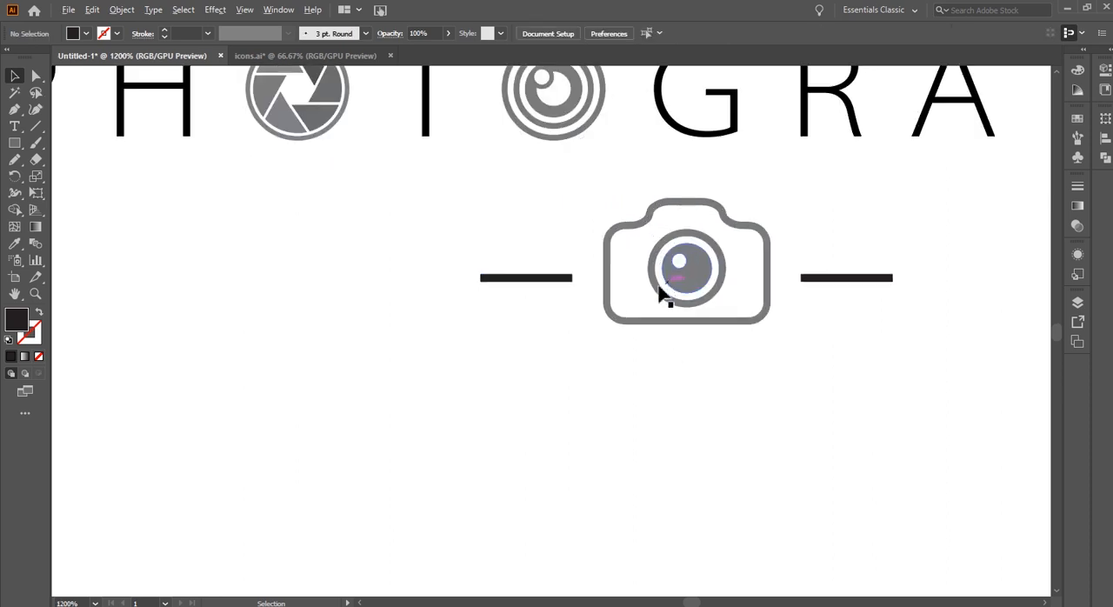
Select the whole logo and recolour all of it with the dark fill sampled from a short line beside the camera
scroll(659, 291, "down", 4)
left_click_drag(249, 127, 909, 344)
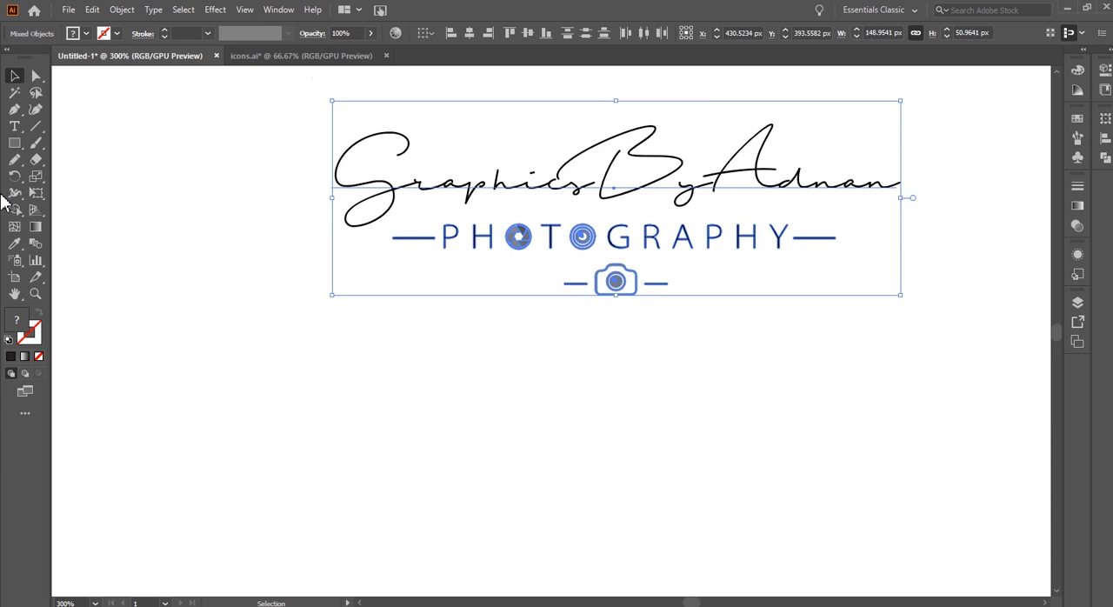
left_click(15, 243)
left_click(591, 253)
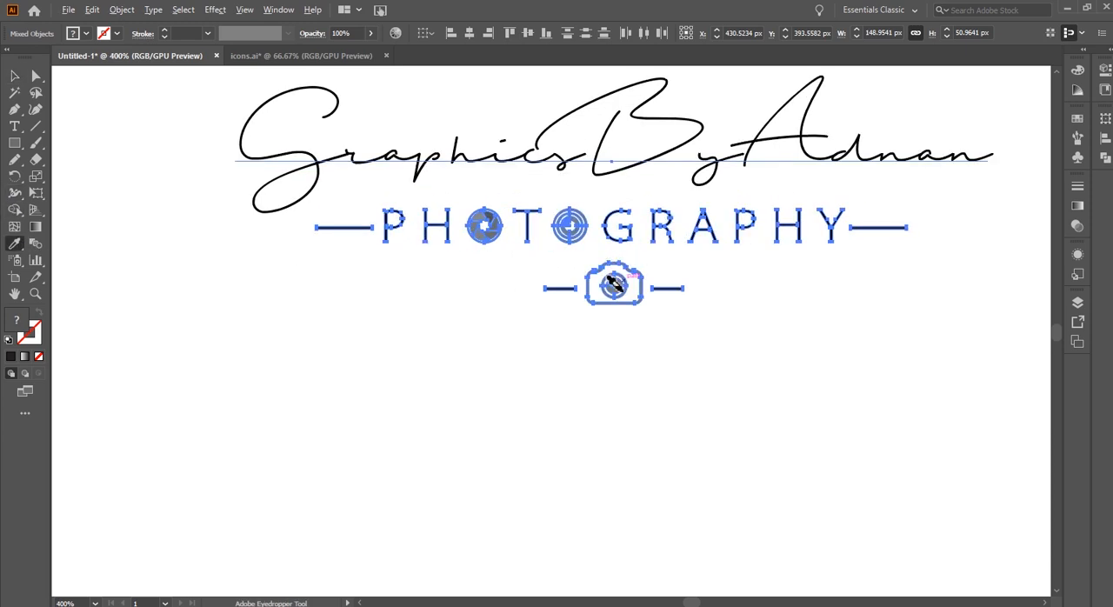
scroll(609, 283, "up", 4)
left_click(580, 283)
scroll(476, 287, "down", 4)
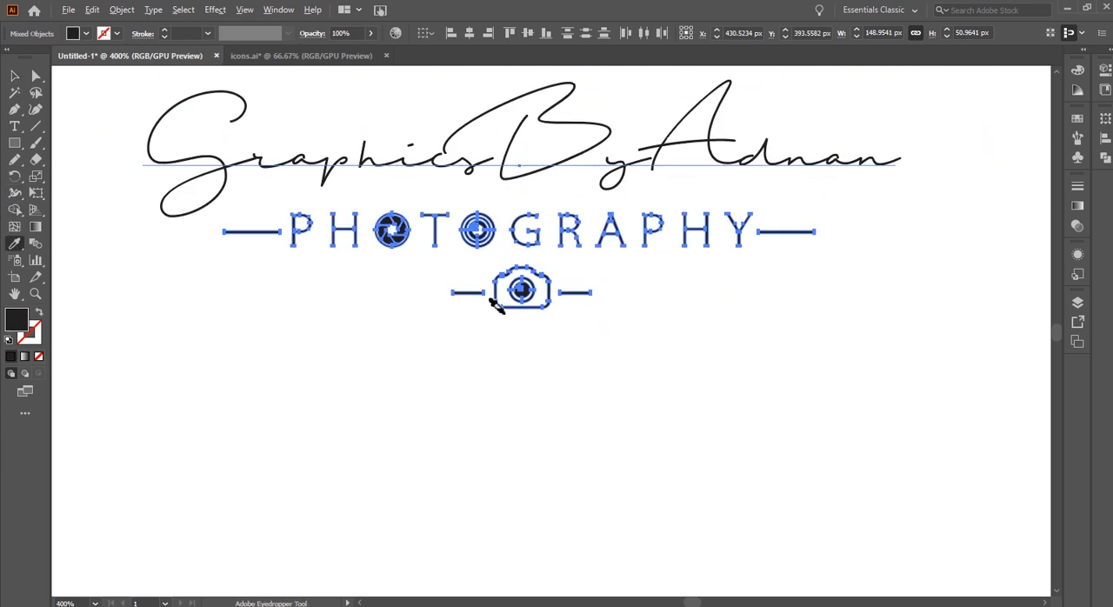
left_click(15, 75)
left_click(306, 262)
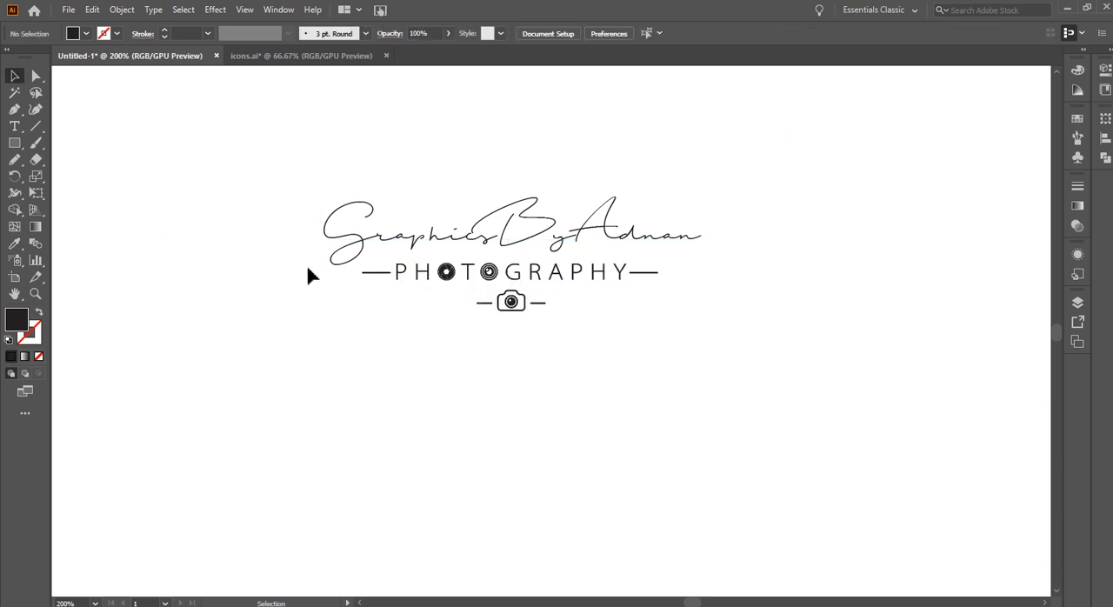
Convert the signature text to outlines
scroll(661, 269, "down", 1)
left_click_drag(720, 367, 902, 362)
left_click_drag(541, 177, 774, 320)
right_click(696, 224)
key("Escape")
left_click(843, 348)
right_click(654, 226)
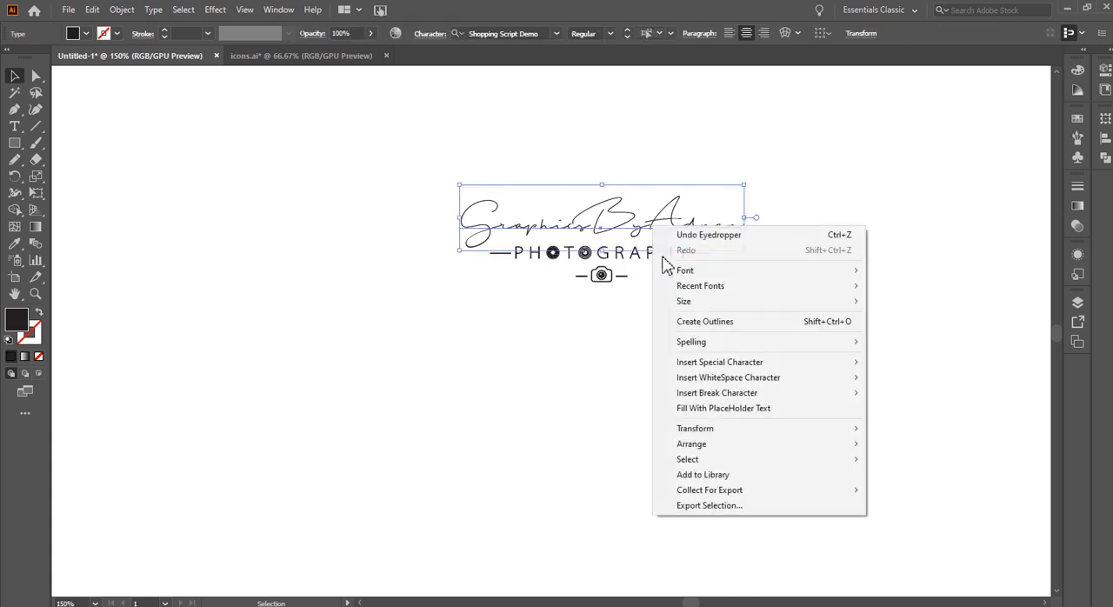
left_click(713, 323)
Select all parts of the logo and group them together
left_click(644, 304)
key("ctrl+a")
left_click_drag(692, 326, 636, 366)
scroll(540, 262, "up", 1)
key("ctrl+g")
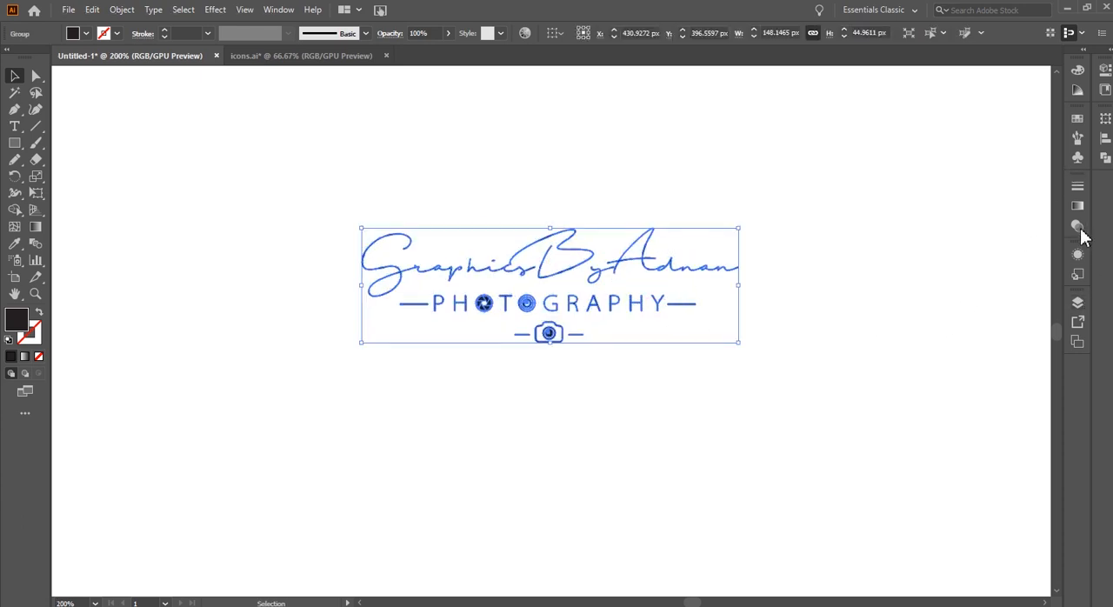
Save the grouped logo as a graphic in My Library
left_click(1078, 304)
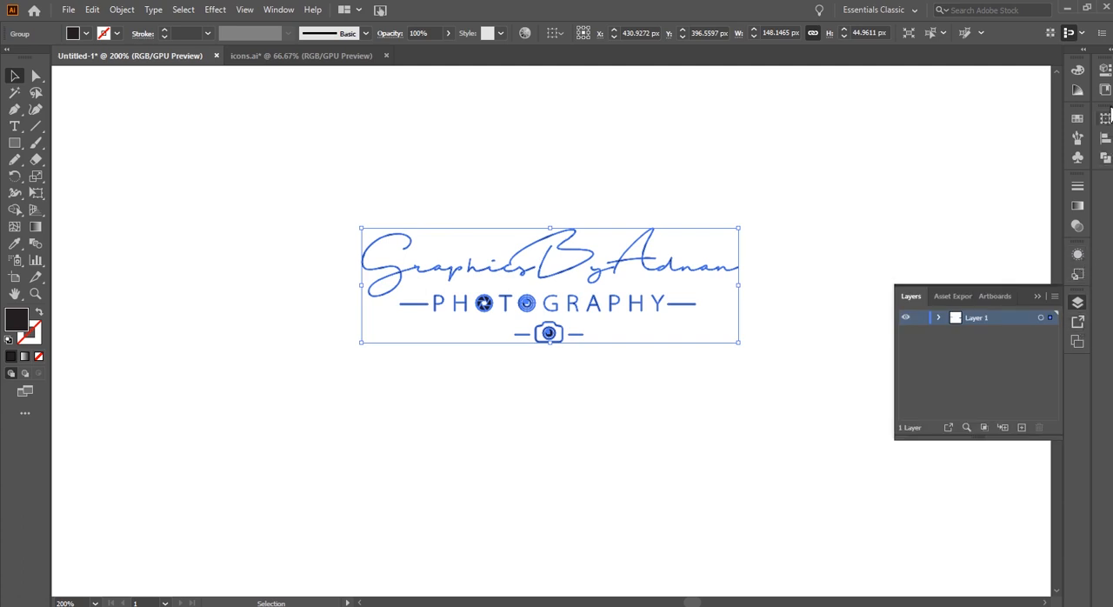
left_click(1104, 119)
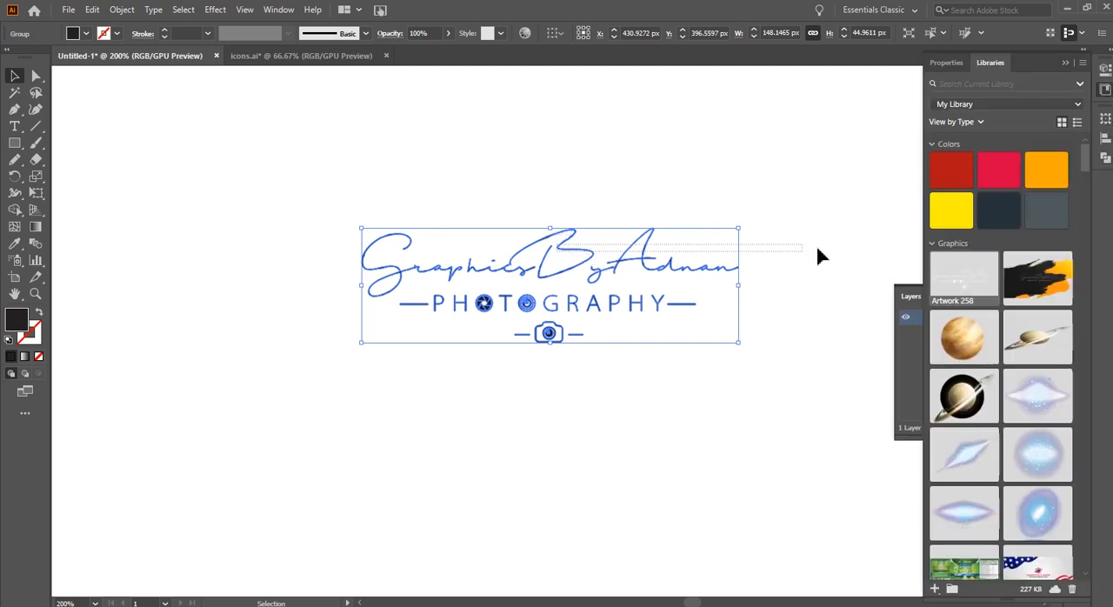
left_click_drag(579, 279, 974, 283)
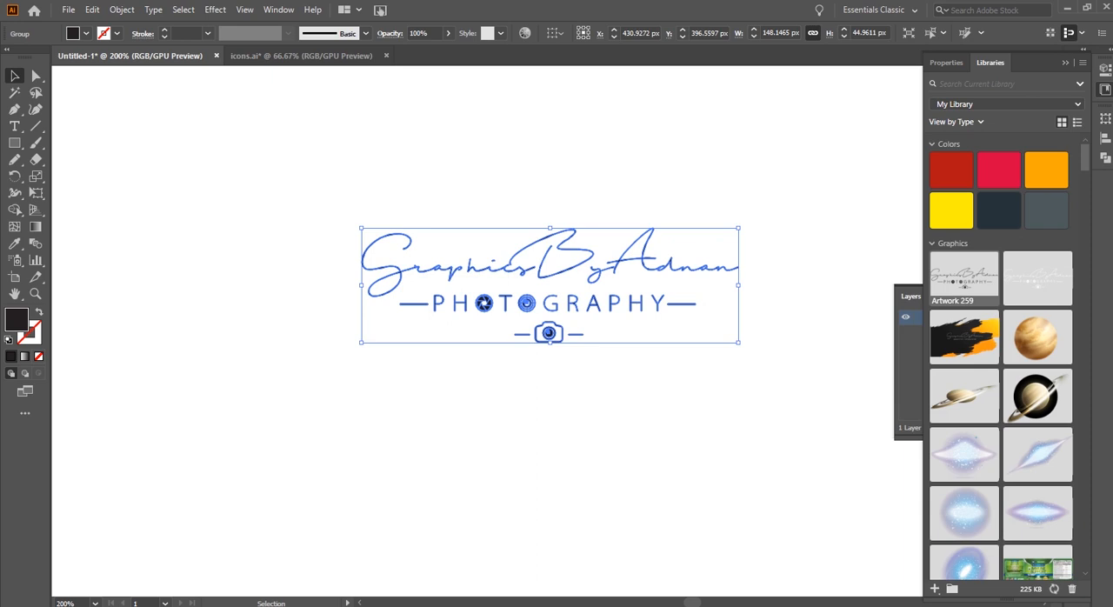
Switch to Photoshop and open smoking-918884.jpg from the Photography folder inside the Signature folder
left_click(323, 605)
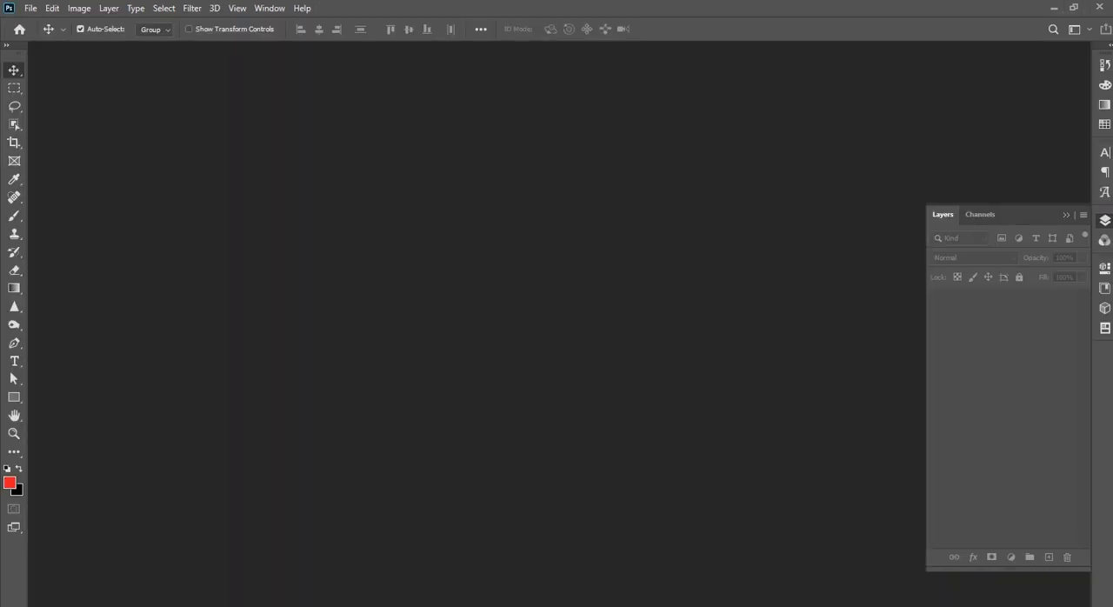
left_click(130, 605)
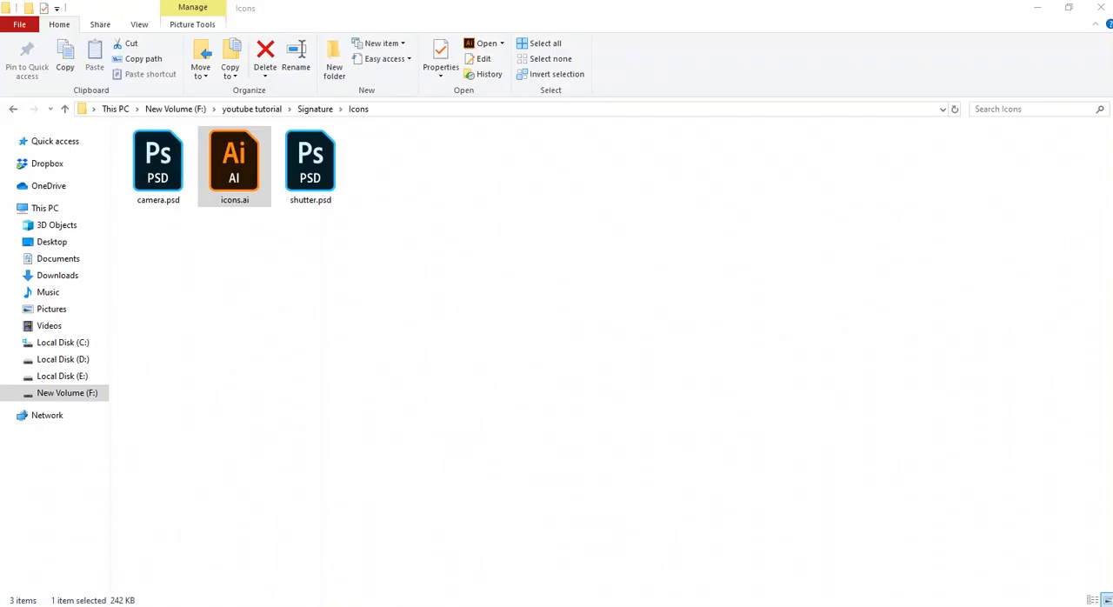
left_click(13, 110)
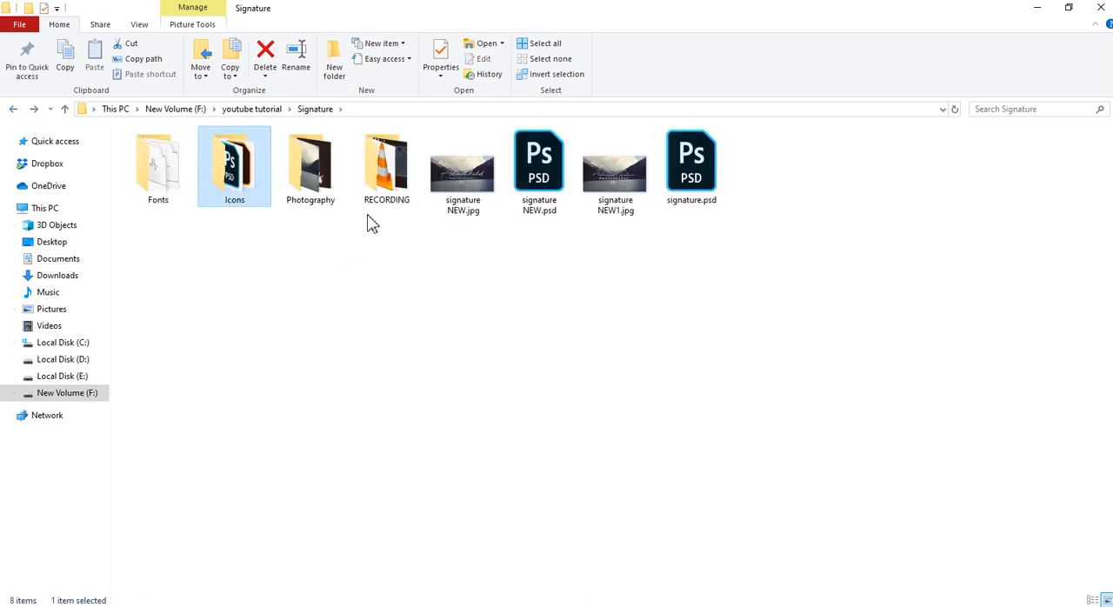
double_click(318, 178)
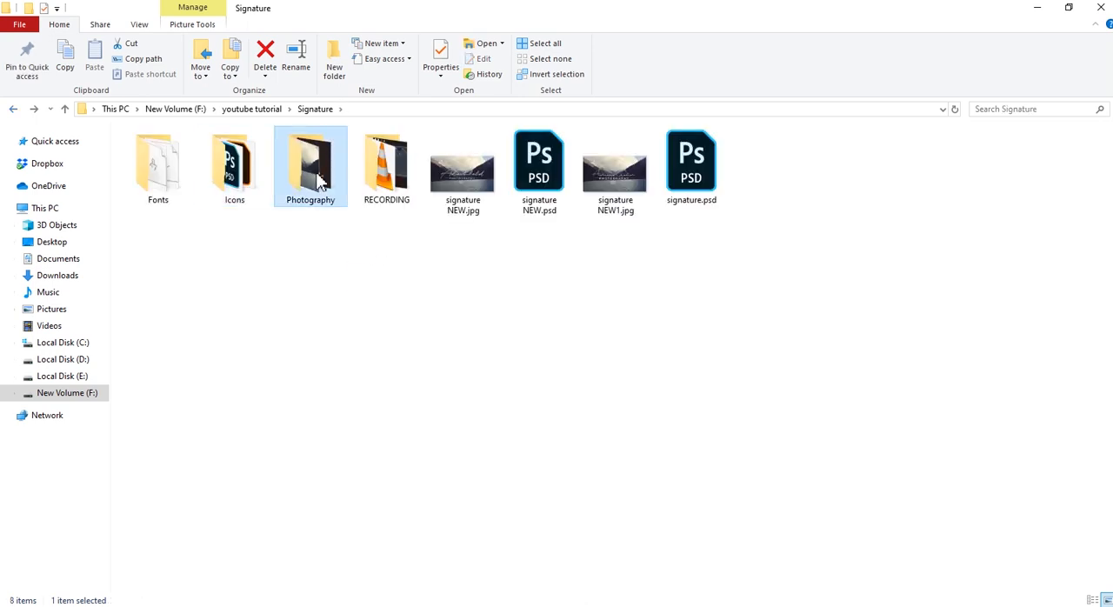
left_click(232, 158)
left_click_drag(487, 524, 510, 393)
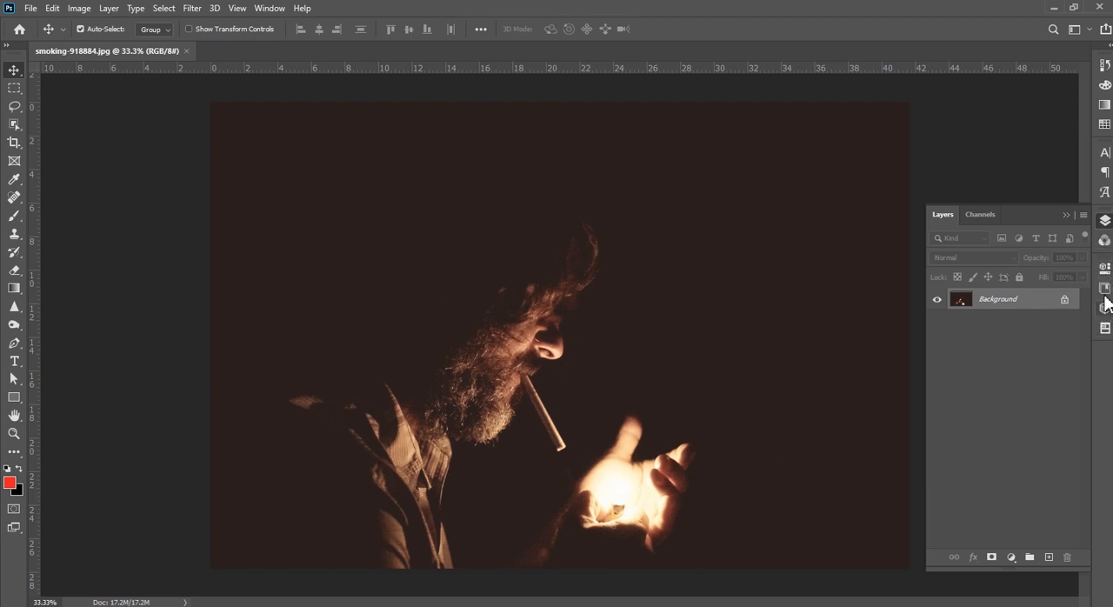
Place the Artwork 259 logo from My Library onto the upper right area of the photo
left_click(1104, 289)
left_click_drag(939, 489, 877, 294)
key("Return")
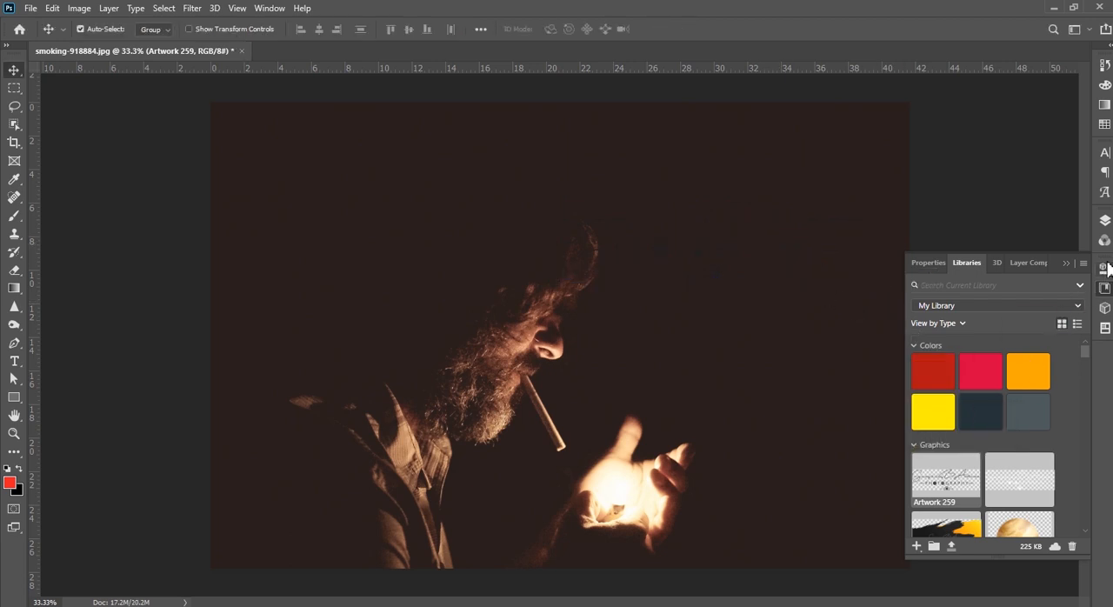
Convert the placed logo layer to a Smart Object
left_click(1105, 221)
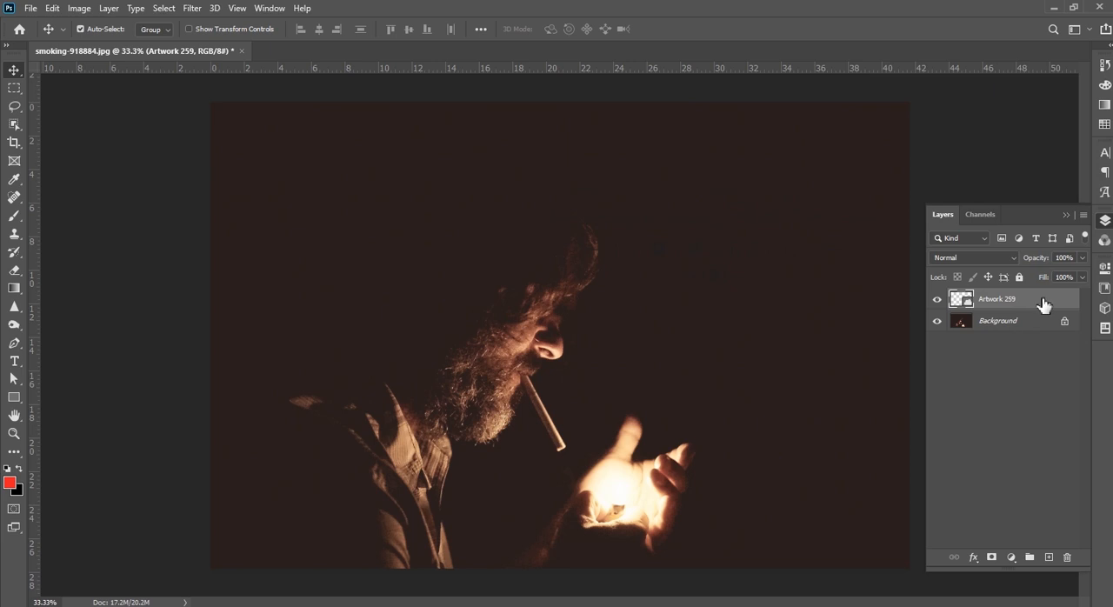
right_click(1042, 301)
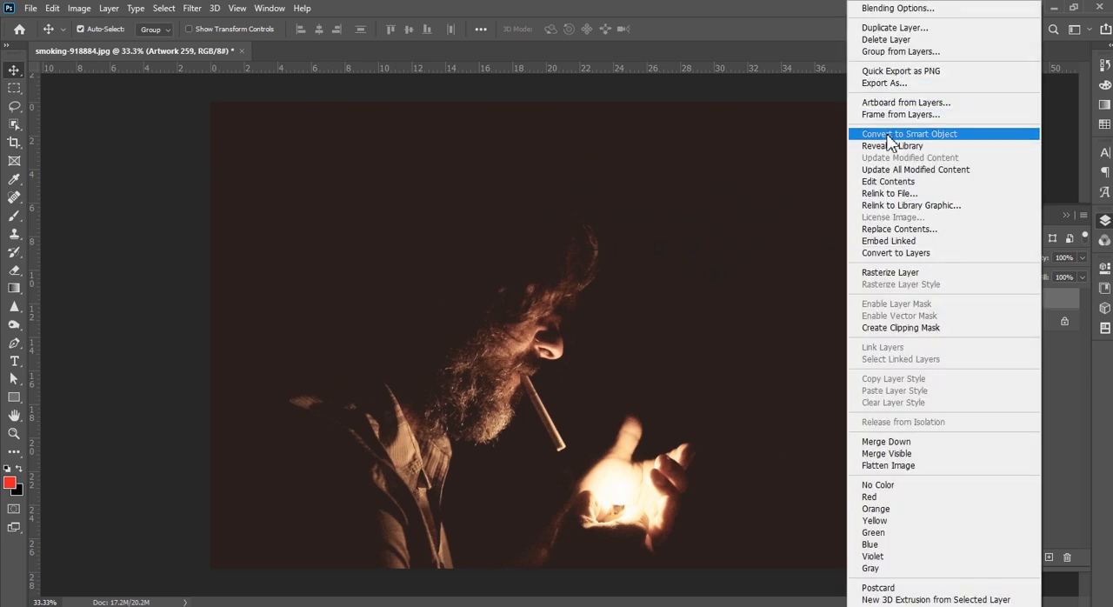
left_click(872, 135)
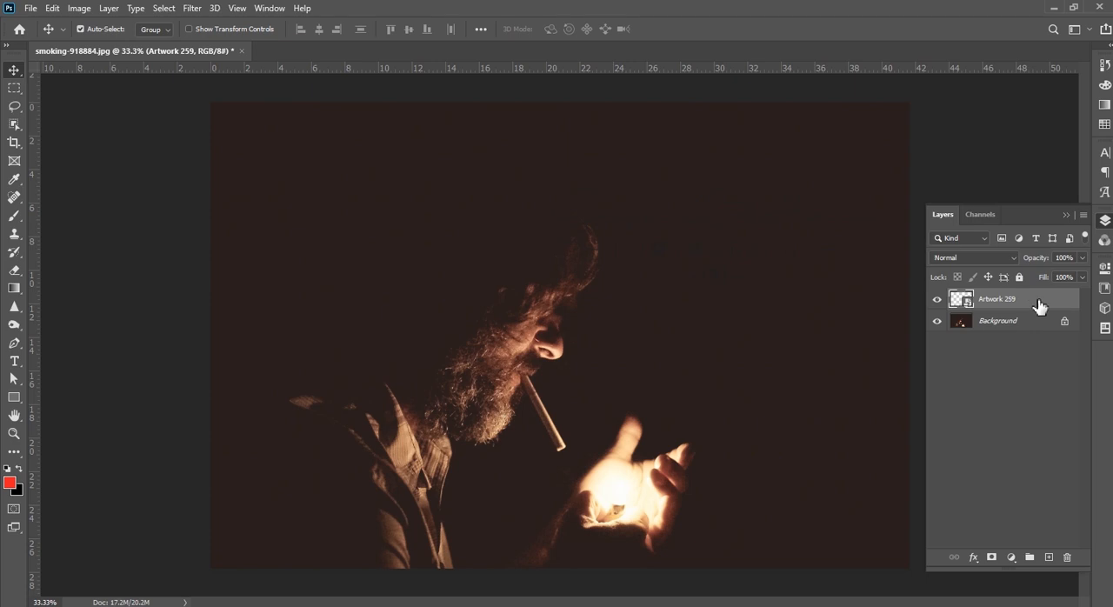
Apply a white Color Overlay at 100% opacity and Normal blend mode to the logo layer
double_click(1040, 304)
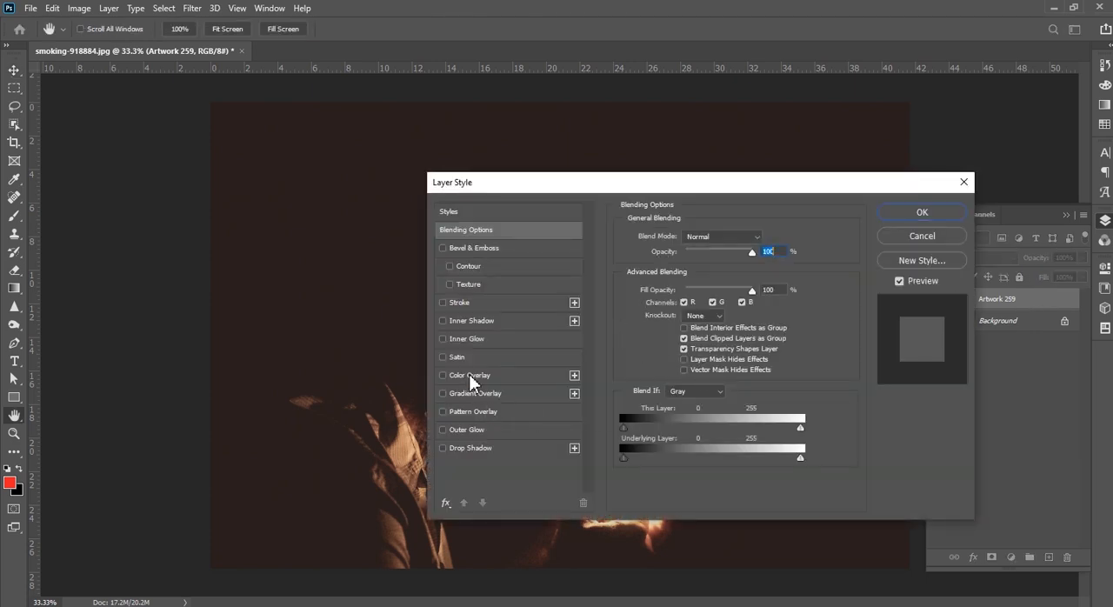
left_click(443, 374)
left_click_drag(751, 183, 567, 265)
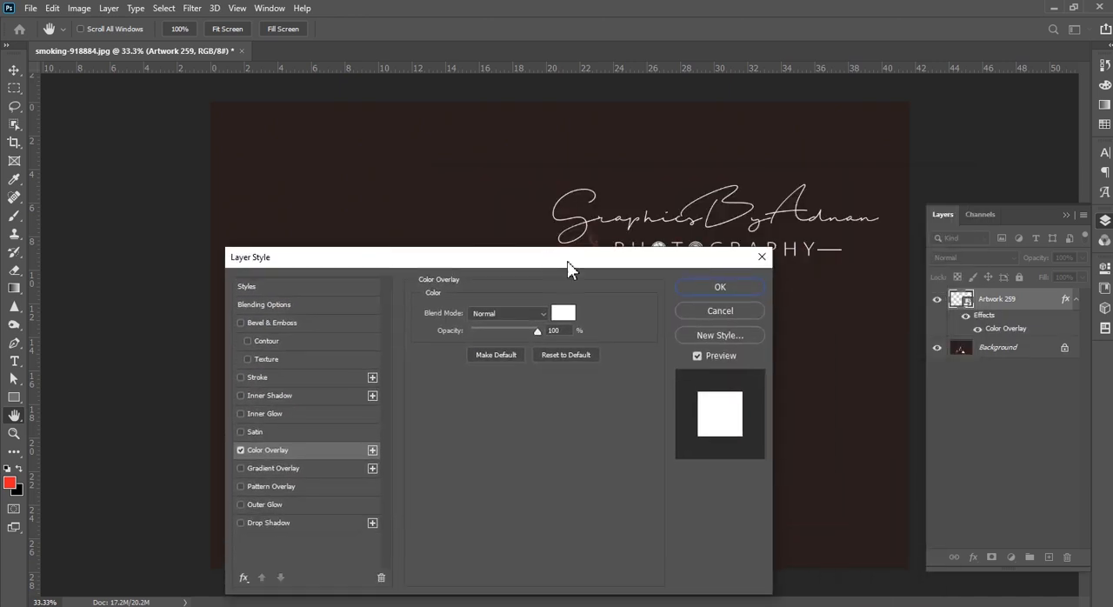
left_click(723, 287)
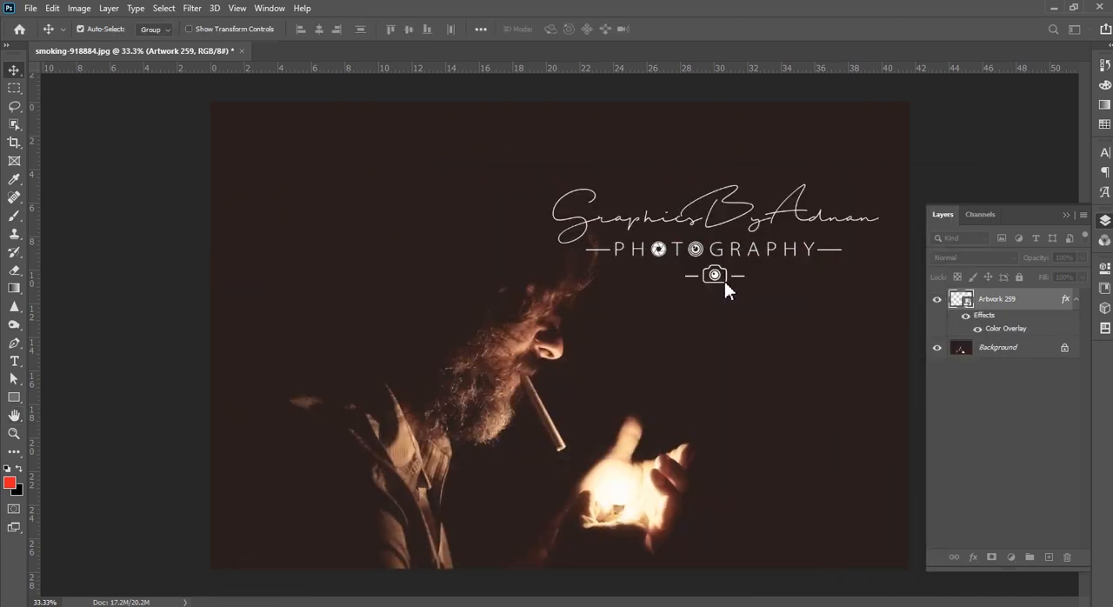
Scale the Artwork 259 logo proportionally to about 62% and move it into the lower right corner of the photo
key("ctrl+t")
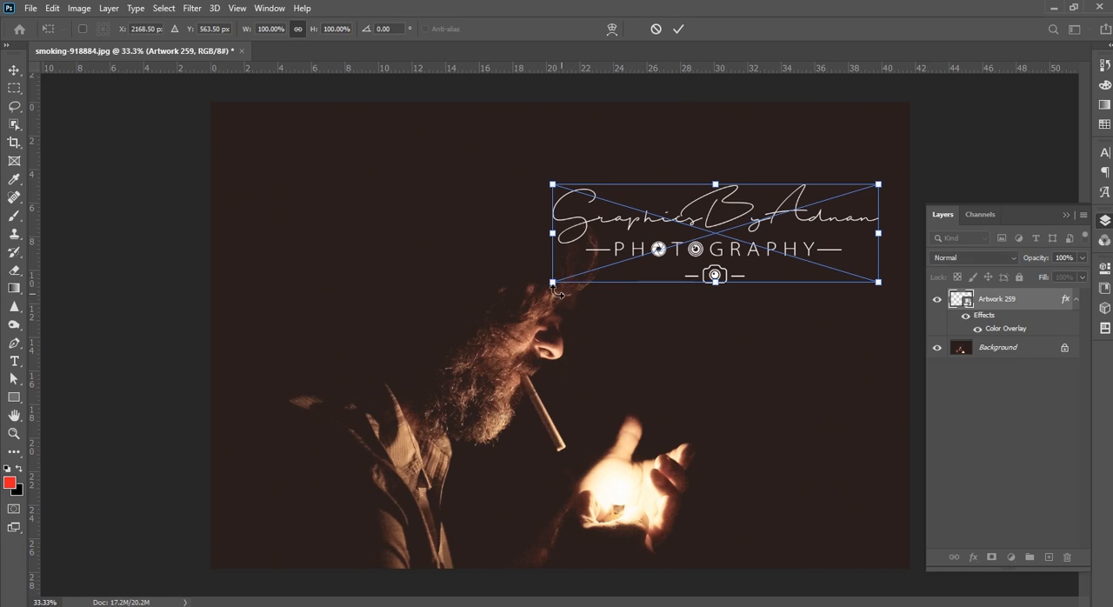
left_click_drag(552, 282, 676, 244)
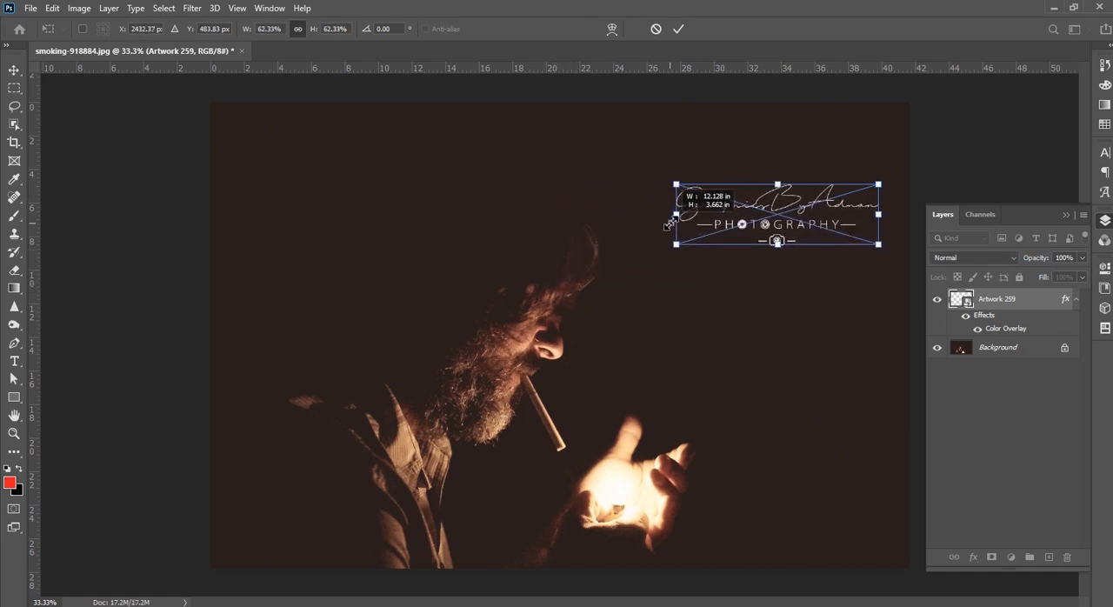
left_click_drag(773, 230, 793, 539)
key("Return")
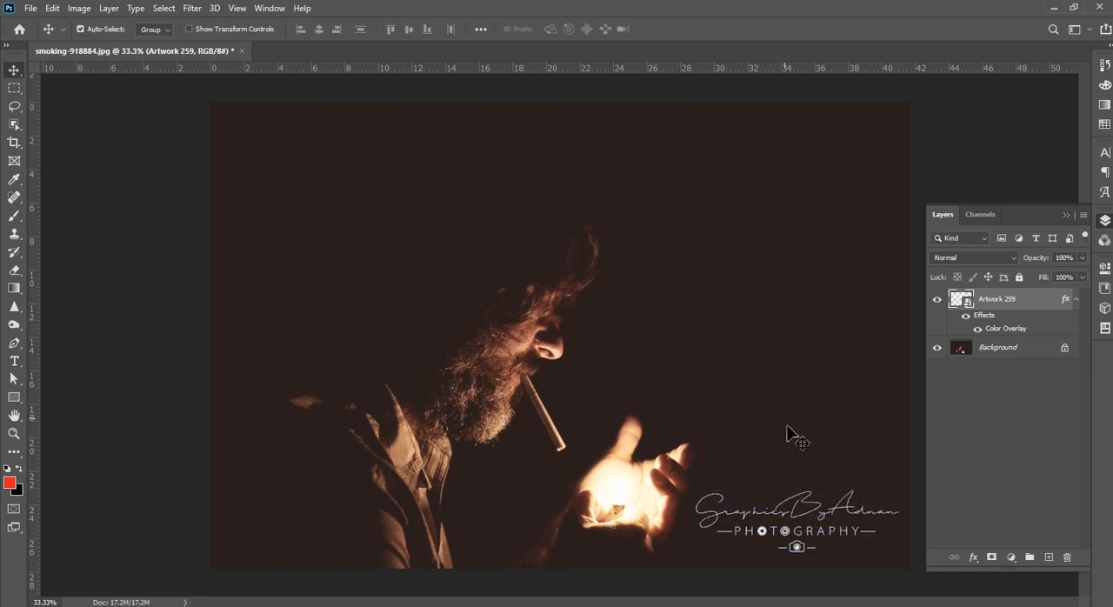
Deselect the logo layer and examine the white logo's placement and legibility, both up close and against the whole photo
scroll(595, 393, "down", 2)
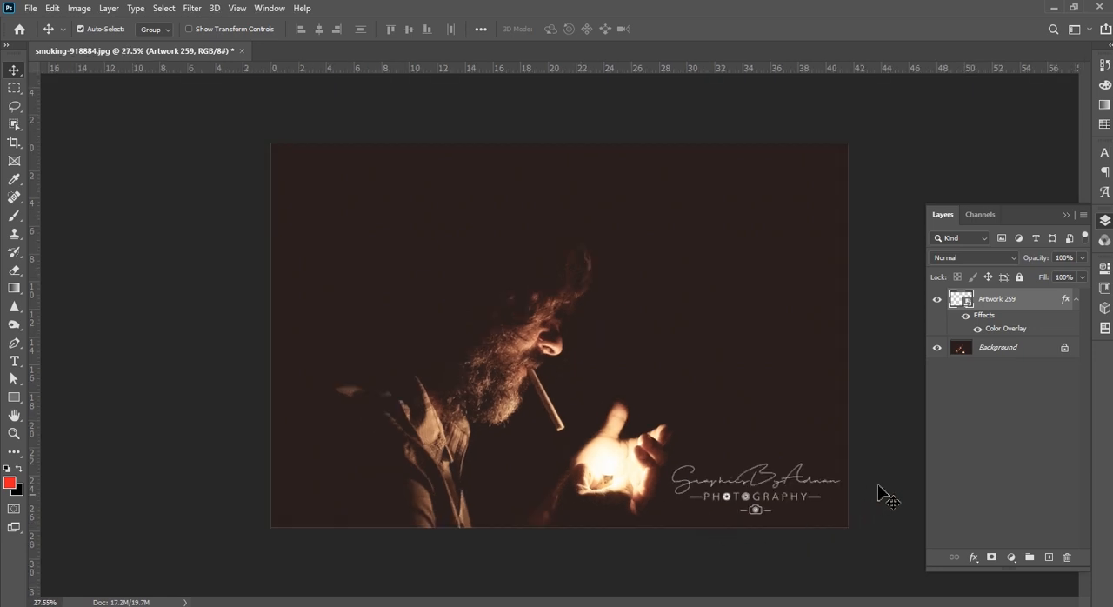
left_click(879, 487)
scroll(788, 499, "up", 4)
left_click_drag(802, 551, 632, 464)
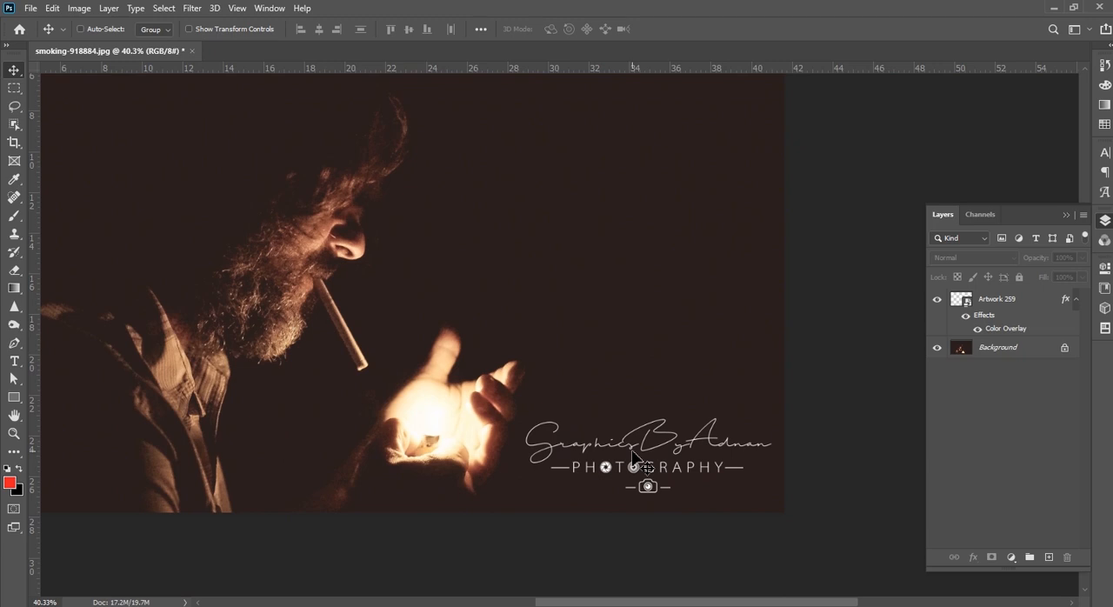
left_click_drag(543, 465, 700, 516)
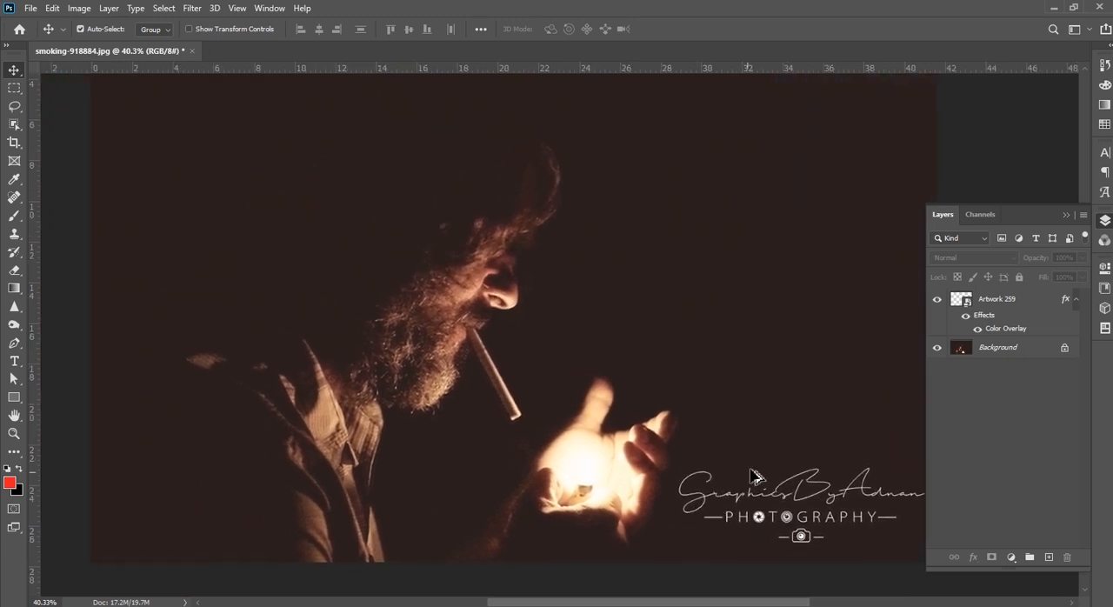
scroll(755, 477, "down", 1)
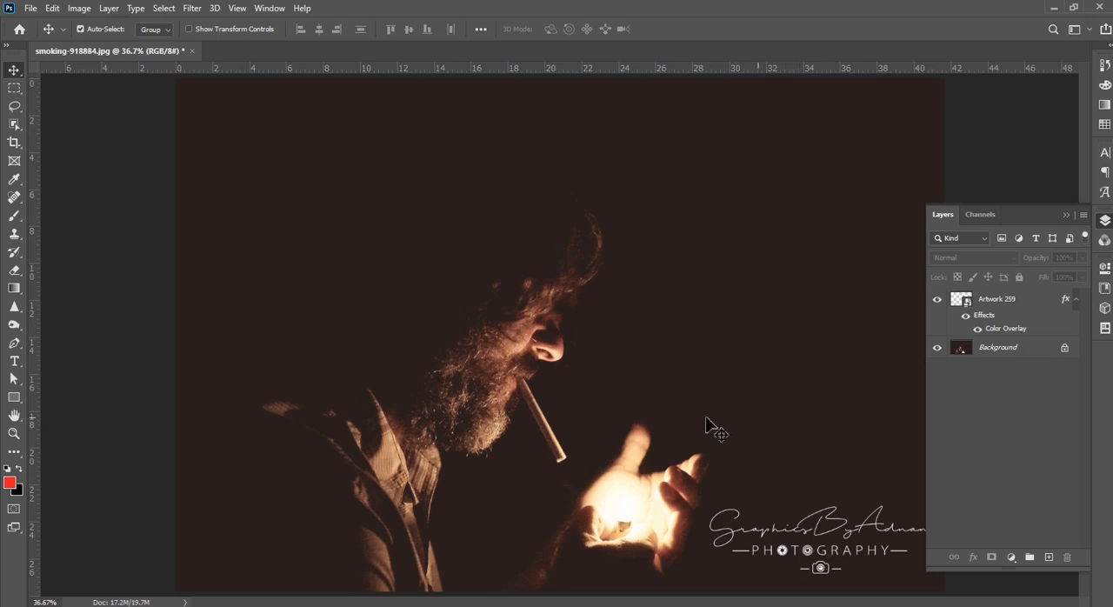
scroll(733, 426, "down", 1)
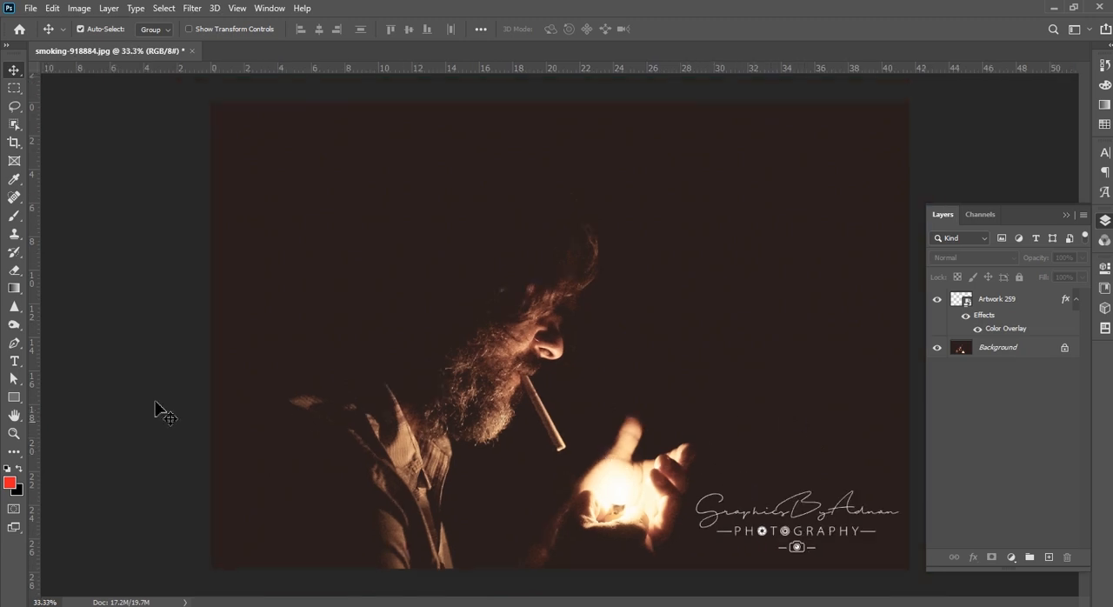